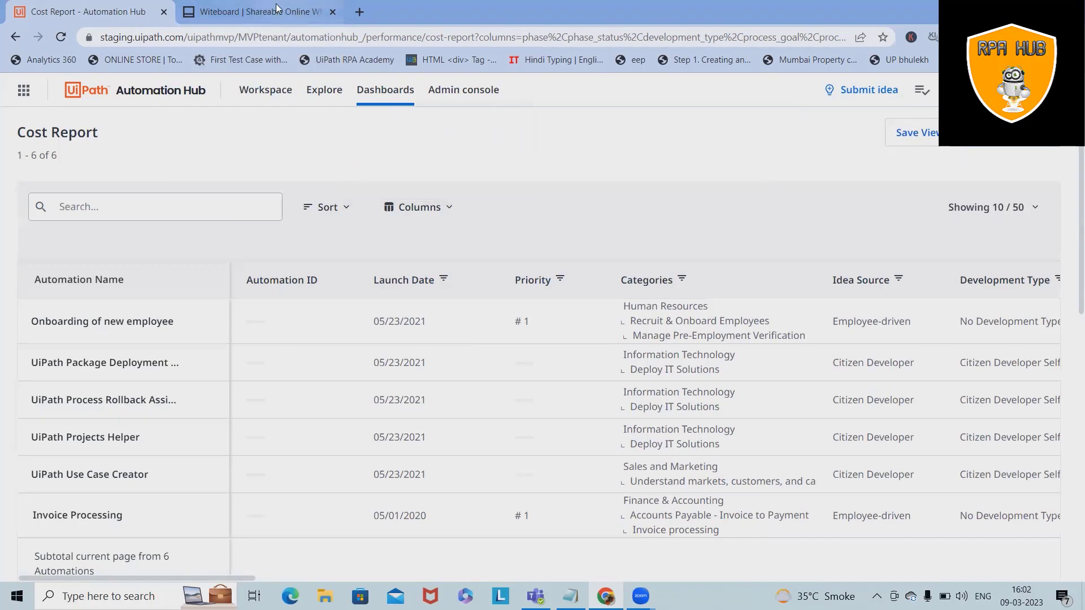
Step: Switch from the Automation Hub Cost Report to the blank Witeboard tab
{"action": "left_click", "coordinate": [263, 11]}
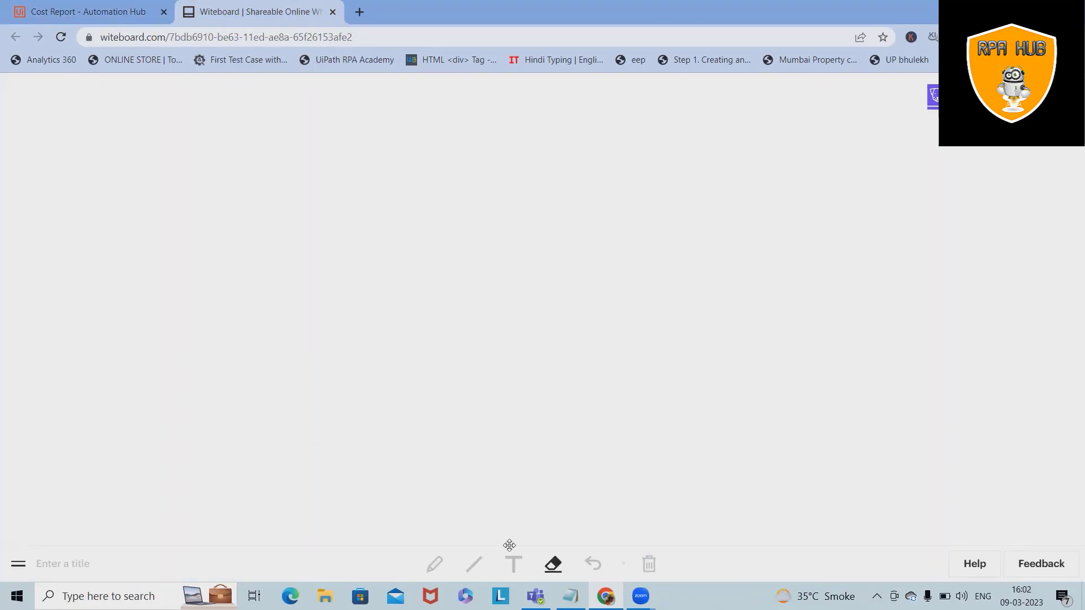
Step: Write the heading 'Employee' as text on the blank whiteboard canvas
{"action": "left_click", "coordinate": [376, 236]}
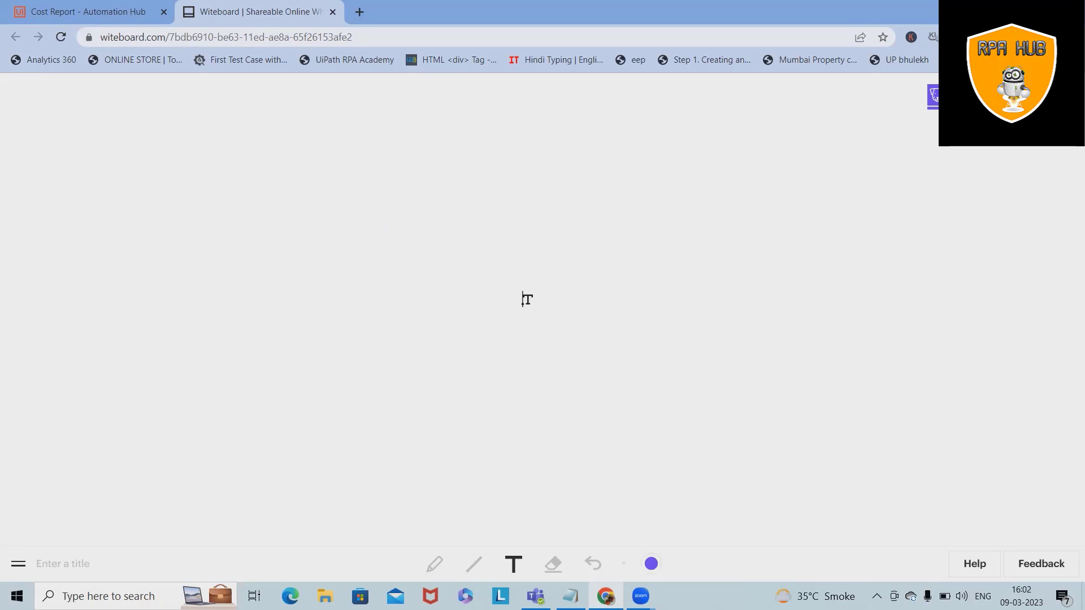
{"action": "type", "text": "E"}
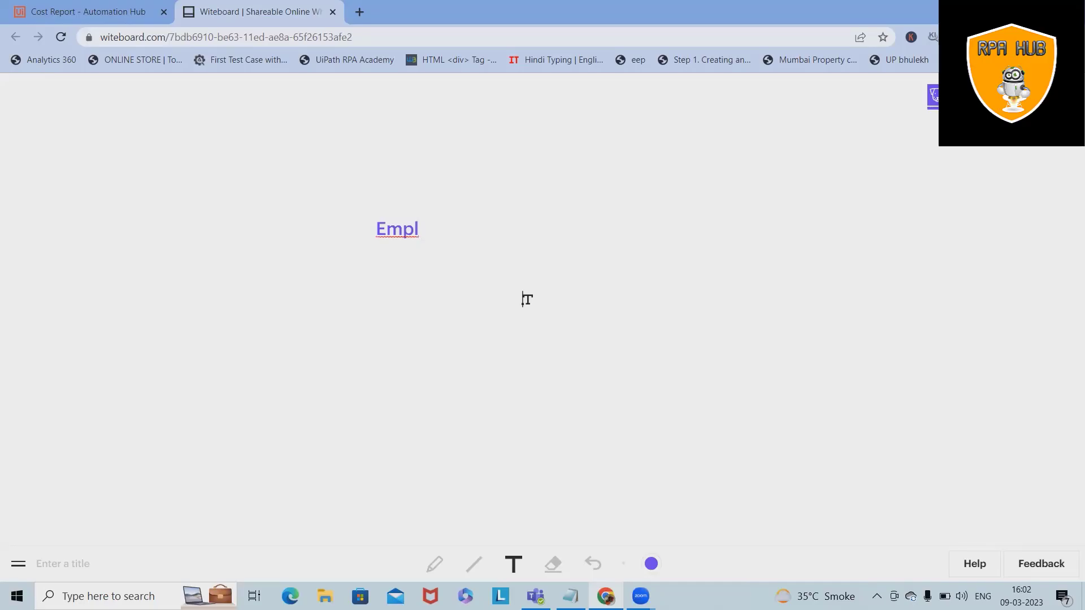
{"action": "type", "text": "oyee"}
Step: Add '- HIPPA' and '- Compliance Certification' as list lines under the Employee heading
{"action": "left_click", "coordinate": [522, 299]}
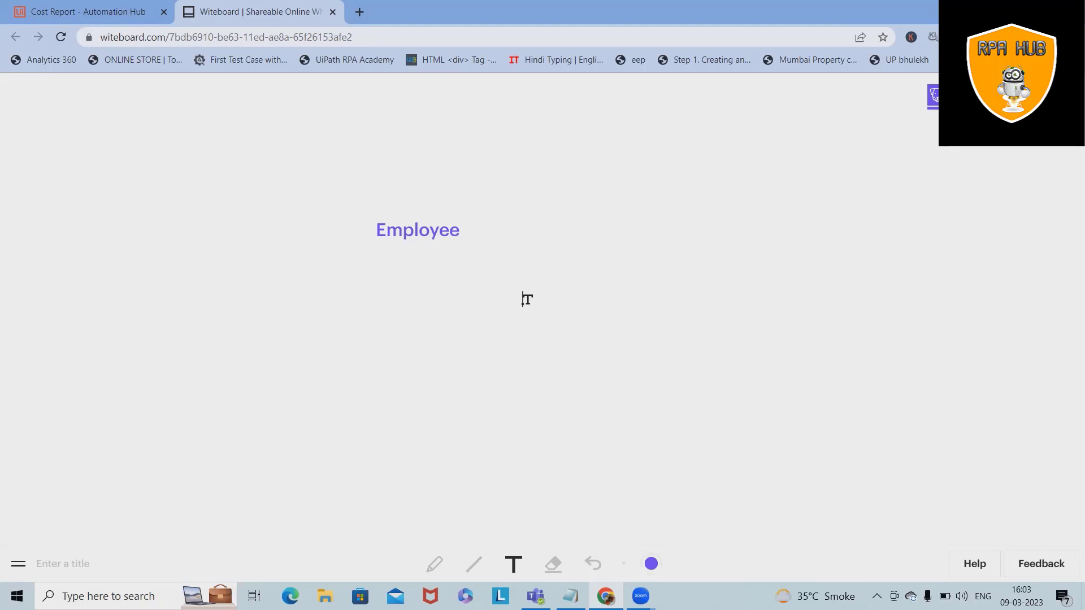
{"action": "left_click", "coordinate": [385, 254]}
{"action": "type", "text": "-"}
{"action": "type", "text": "HIPPA"}
{"action": "left_click", "coordinate": [387, 271]}
{"action": "type", "text": "- COmp"}
{"action": "key", "text": "BackSpace"}
{"action": "key", "text": "BackSpace"}
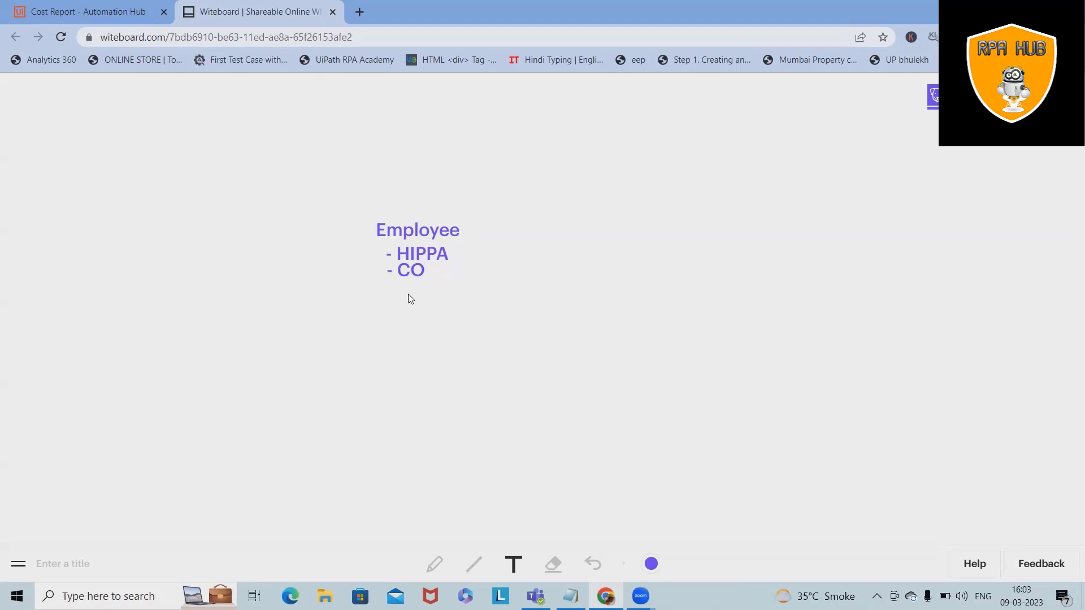
{"action": "type", "text": "omplia"}
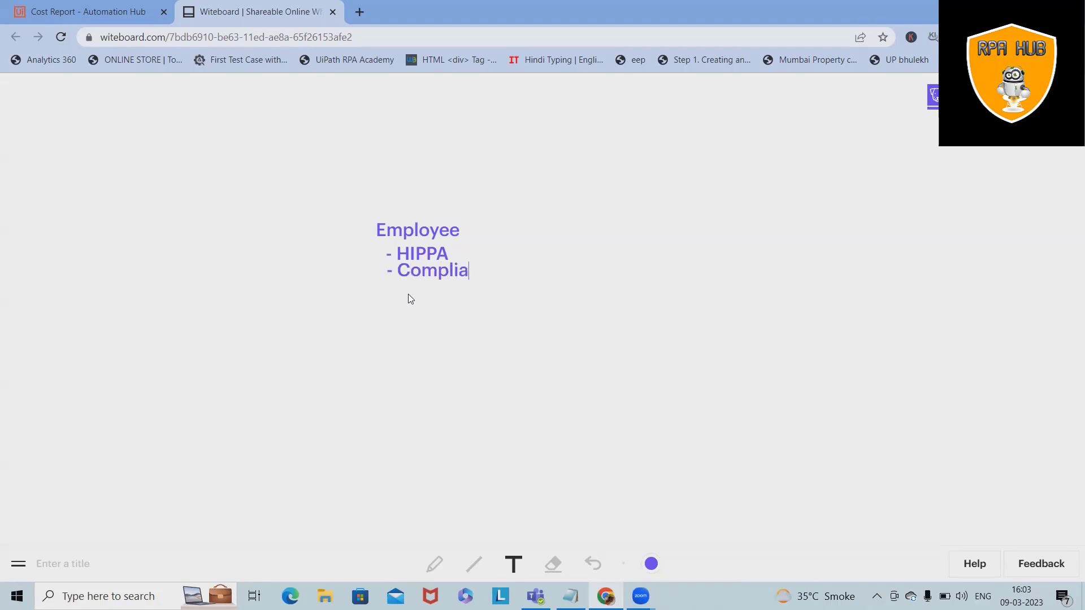
{"action": "type", "text": "nce Certification"}
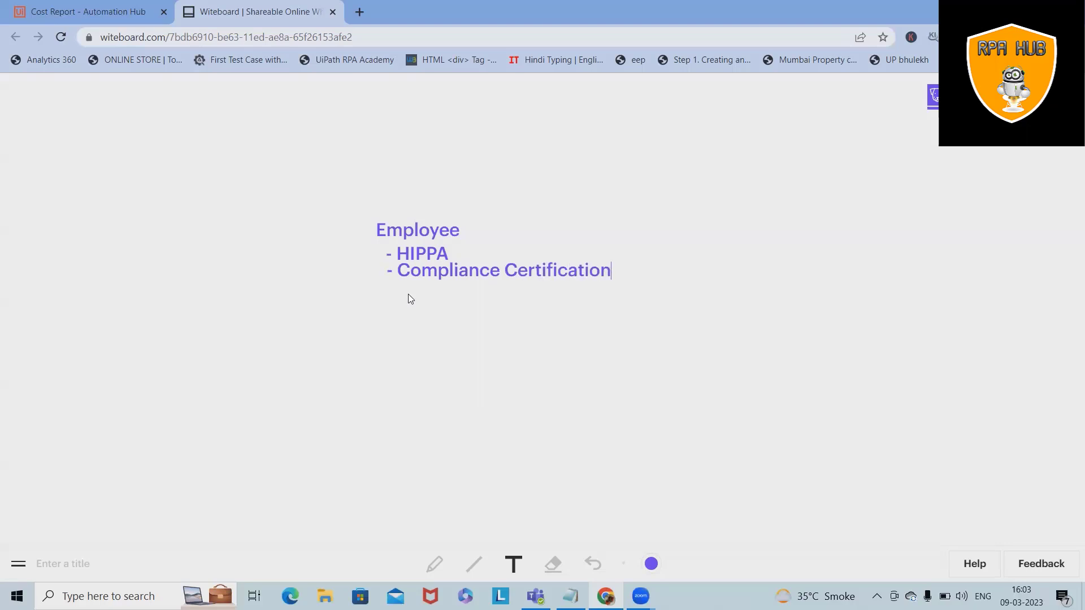
{"action": "left_click", "coordinate": [397, 295]}
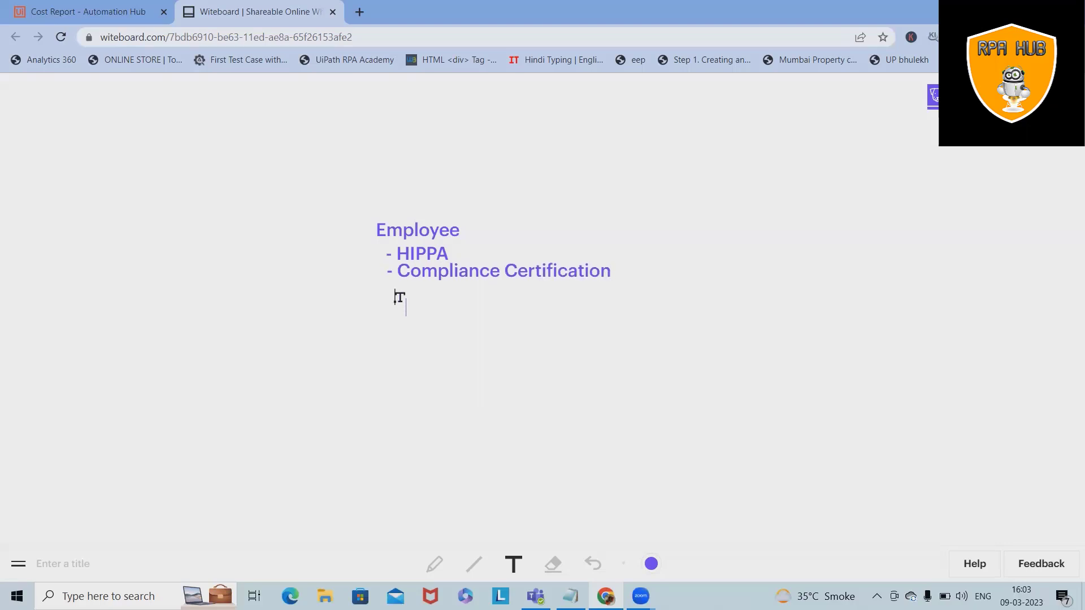
Step: Add '- Cicra certification' and '- Professional guide' lines to the Employee list
{"action": "type", "text": "- Cicra c"}
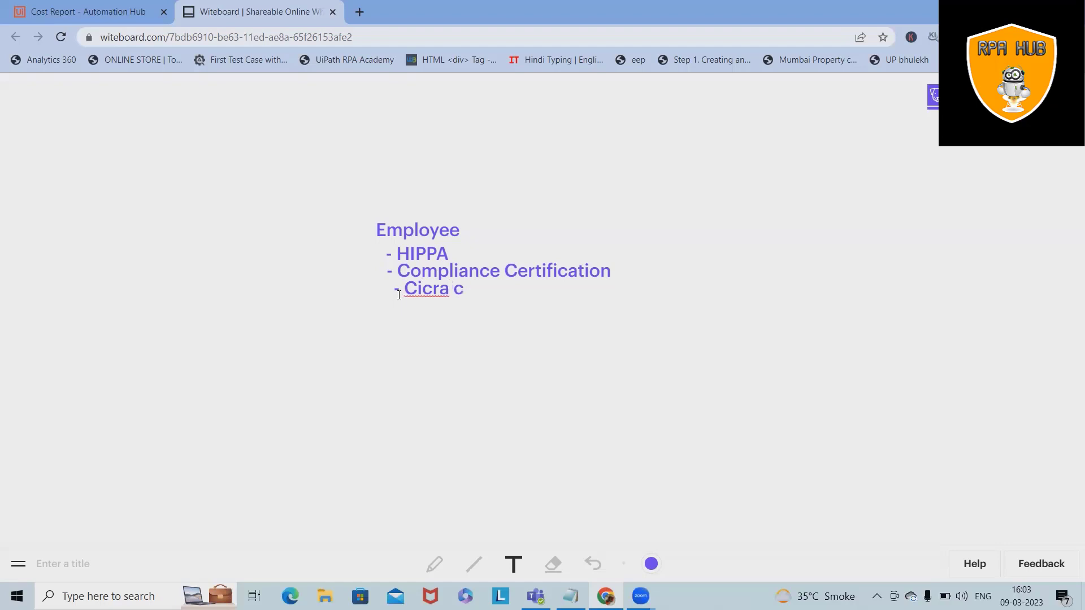
{"action": "type", "text": "ertifics"}
{"action": "key", "text": "BackSpace"}
{"action": "type", "text": "ation"}
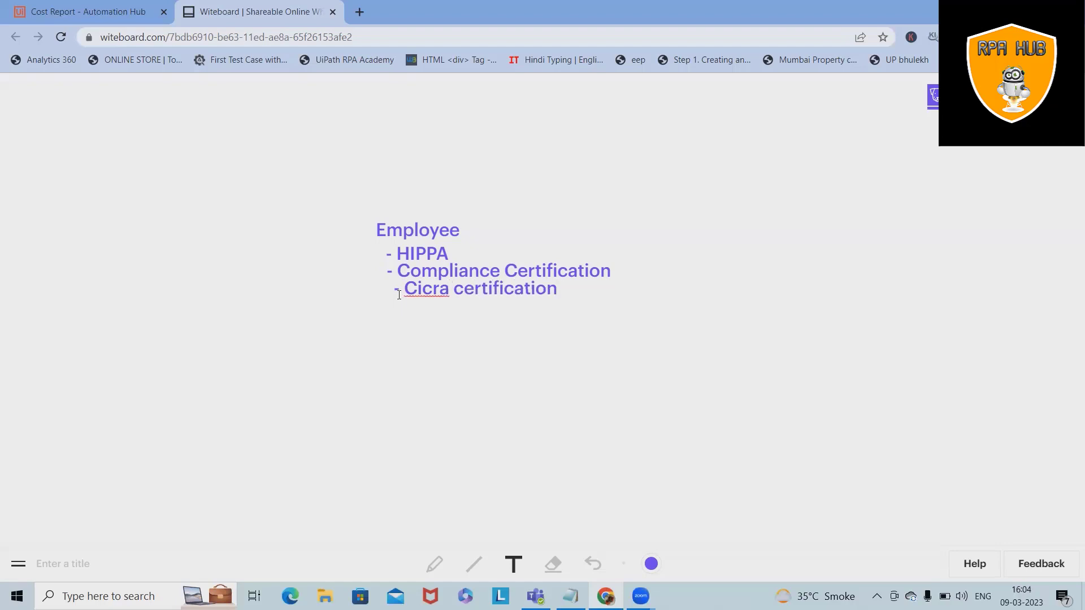
{"action": "left_click", "coordinate": [385, 302]}
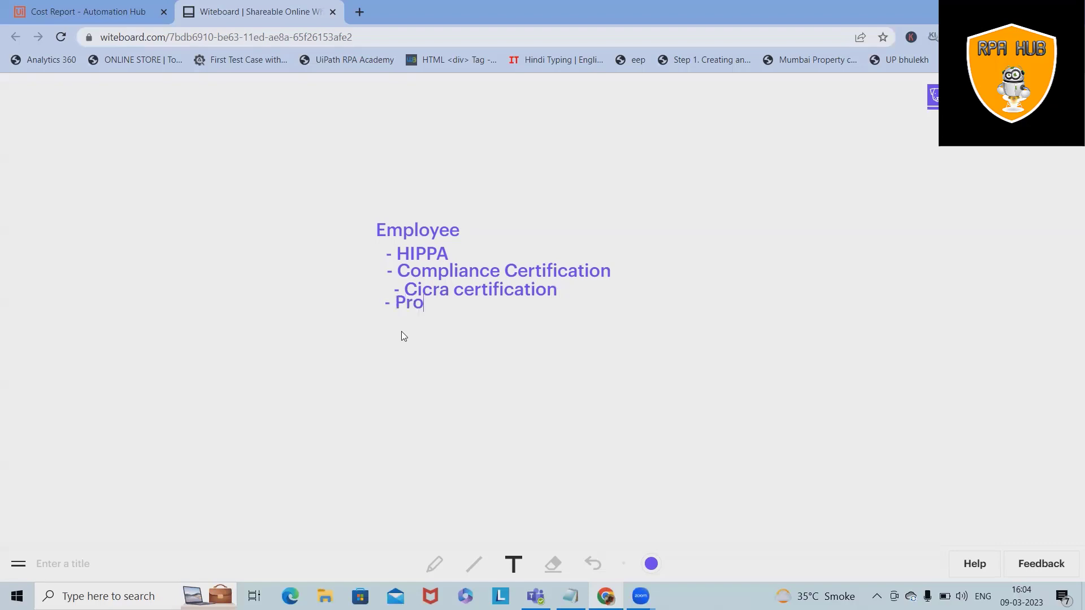
{"action": "type", "text": "- Proge"}
{"action": "key", "text": "BackSpace"}
{"action": "key", "text": "BackSpace"}
{"action": "type", "text": "fessio"}
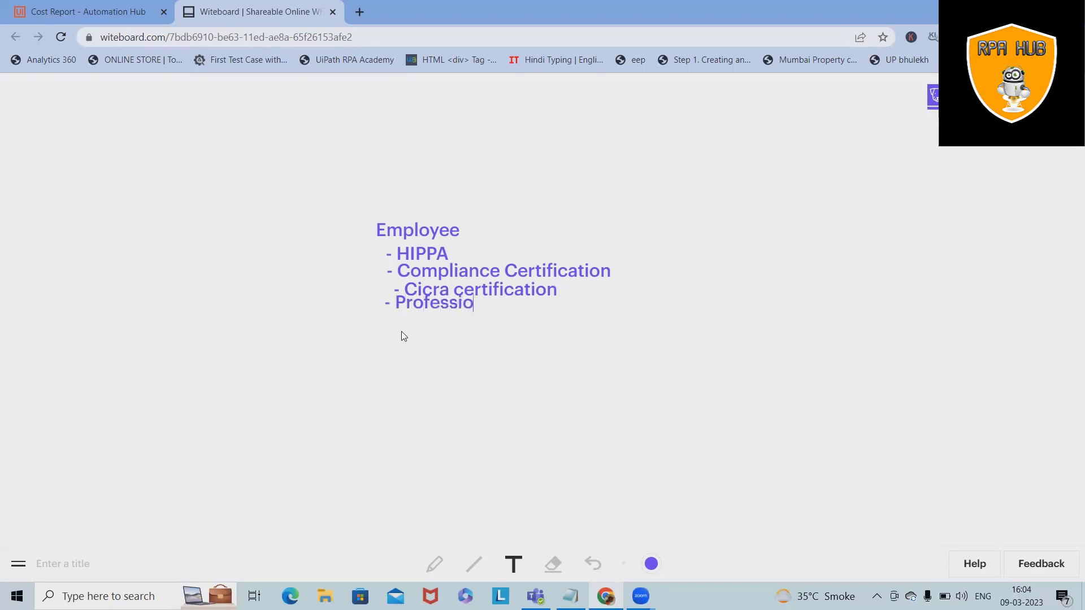
{"action": "type", "text": "nal guide"}
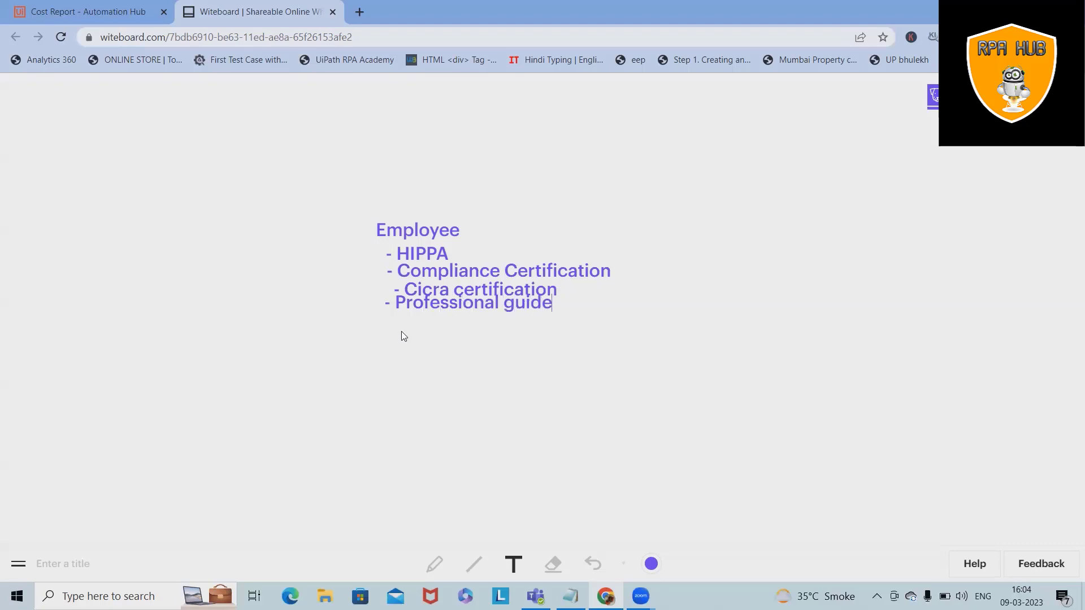
{"action": "left_click", "coordinate": [548, 326]}
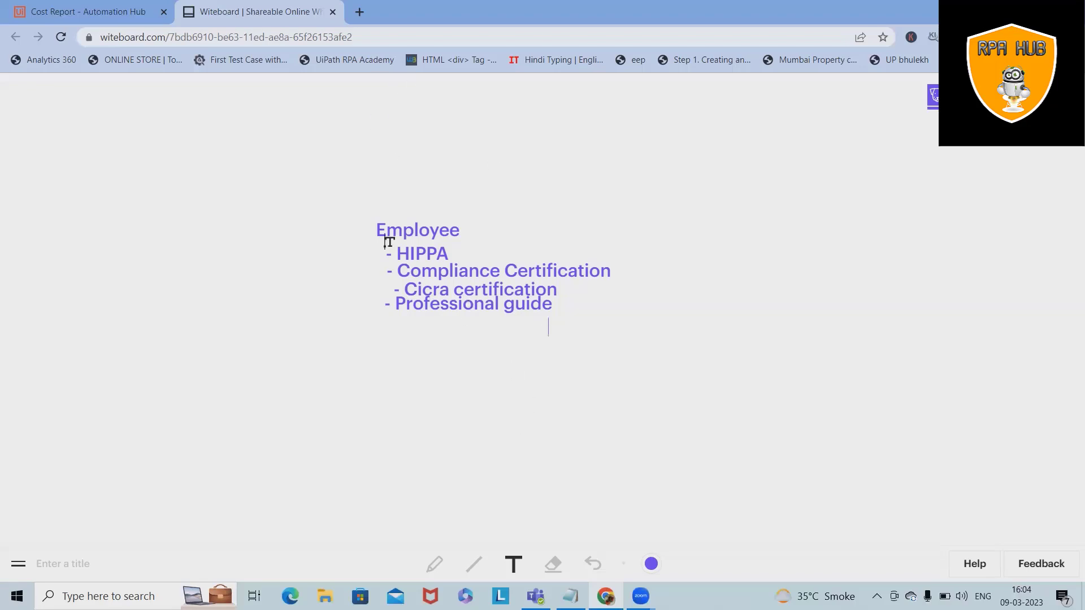
Step: Return to Automation Hub and open the Submit an idea form
{"action": "left_click", "coordinate": [108, 9]}
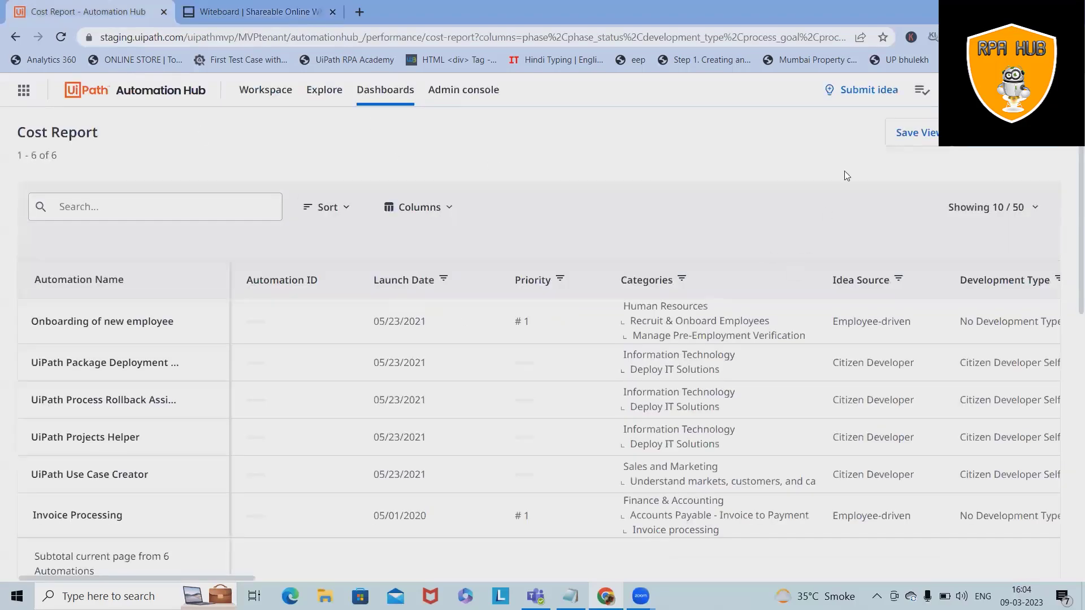
{"action": "left_click", "coordinate": [862, 100]}
{"action": "left_click", "coordinate": [840, 119]}
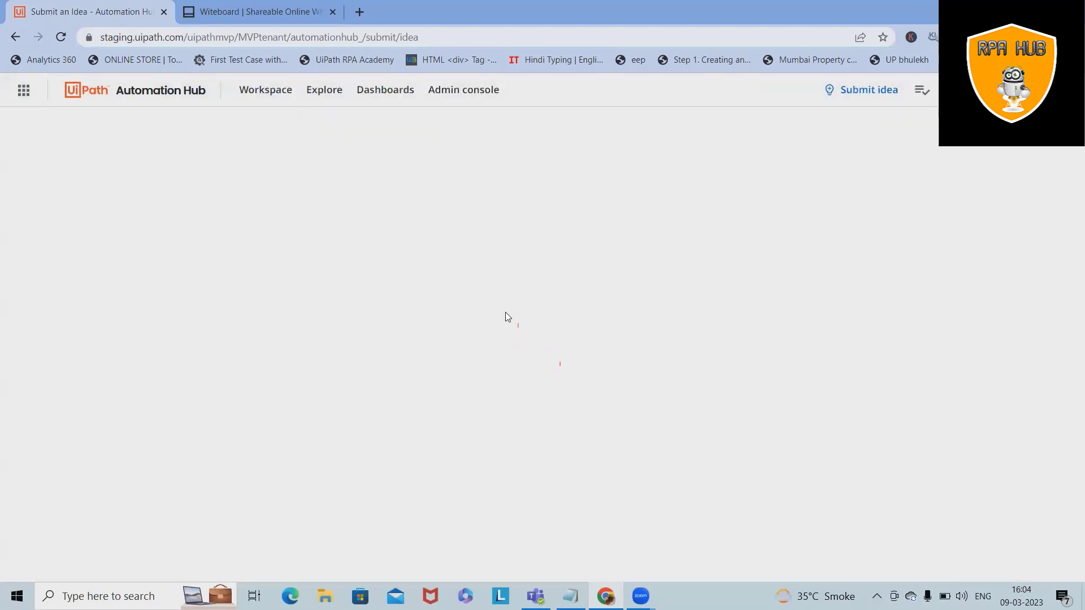
Step: Enter 'Employee Onboarding Certification Tracker' as the Automation name
{"action": "left_click", "coordinate": [357, 262]}
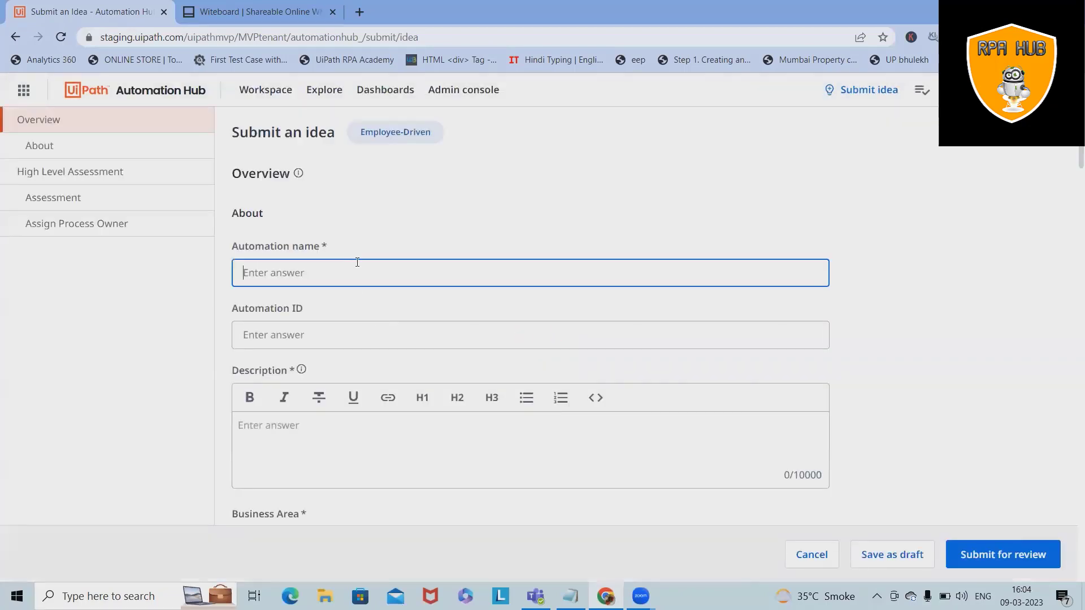
{"action": "type", "text": "Employee Onboarding Certification "}
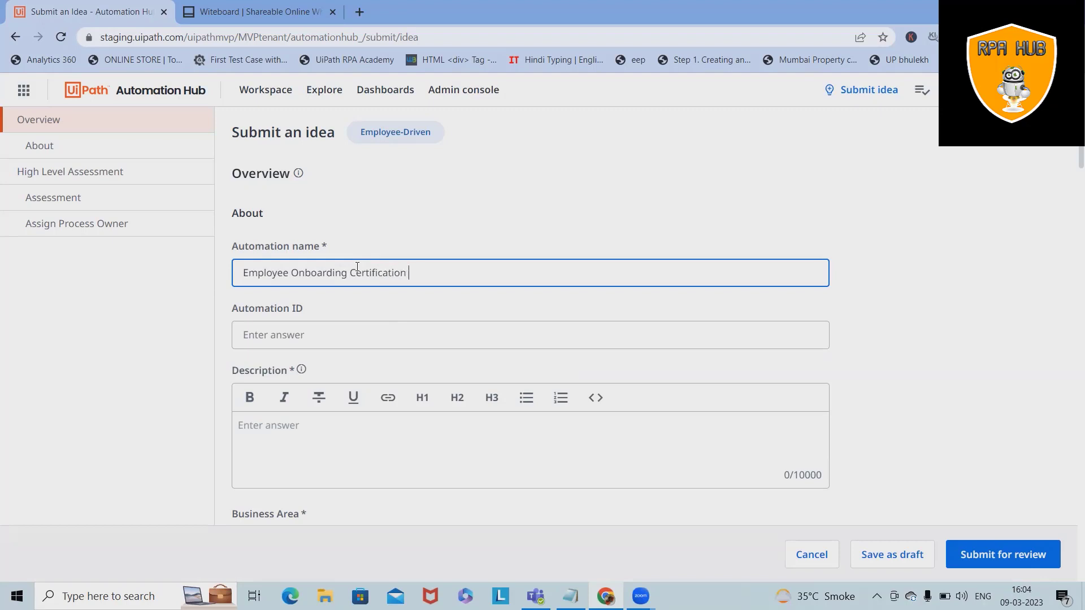
{"action": "type", "text": "Tracker"}
{"action": "key", "text": "Tab"}
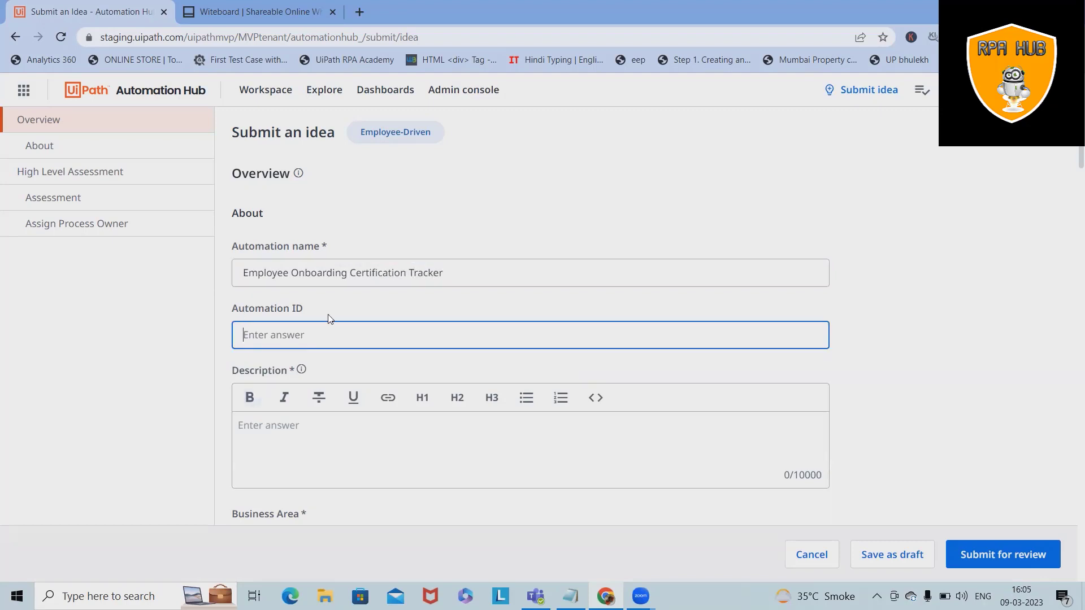
{"action": "left_click", "coordinate": [322, 436]}
{"action": "scroll", "coordinate": [254, 235], "scroll_direction": "down", "scroll_amount": 4}
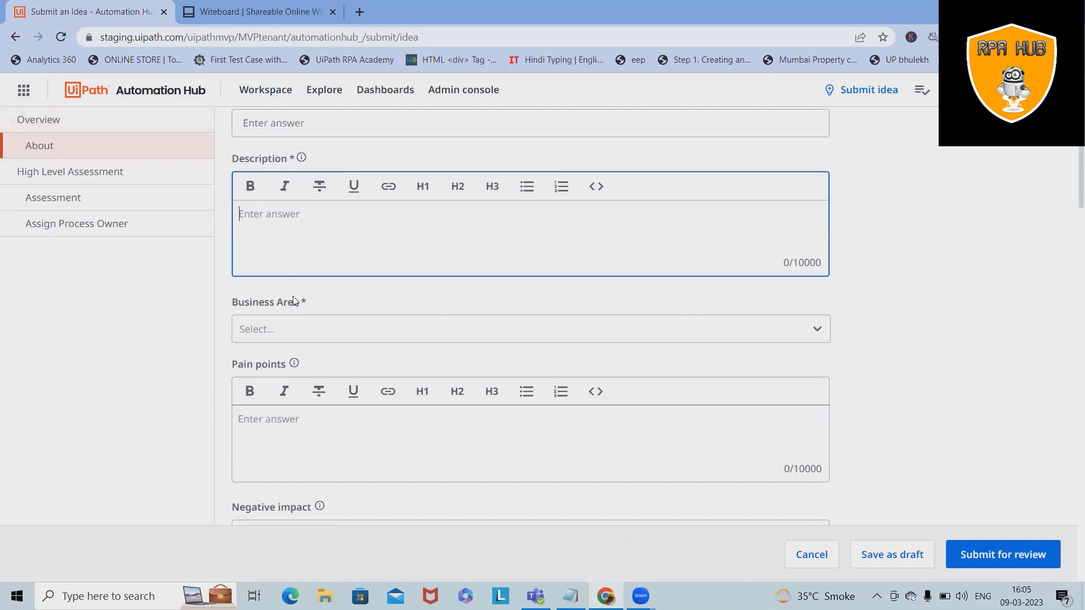
Step: Write the description 'I want the system which track certication for newly joined candidate.' followed by 'Required certification:'
{"action": "left_click", "coordinate": [254, 12]}
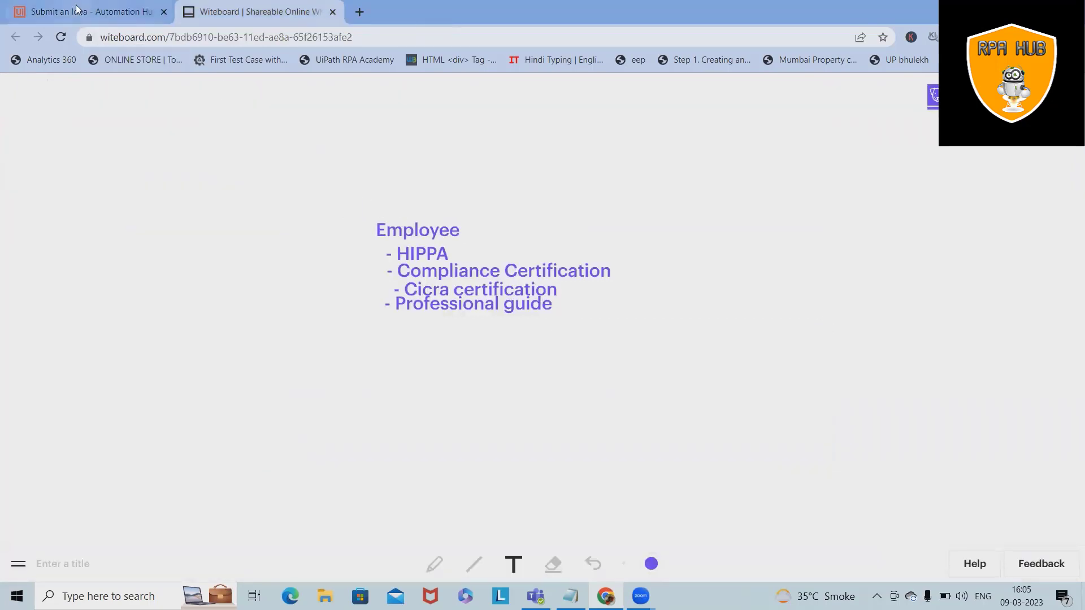
{"action": "left_click", "coordinate": [130, 13]}
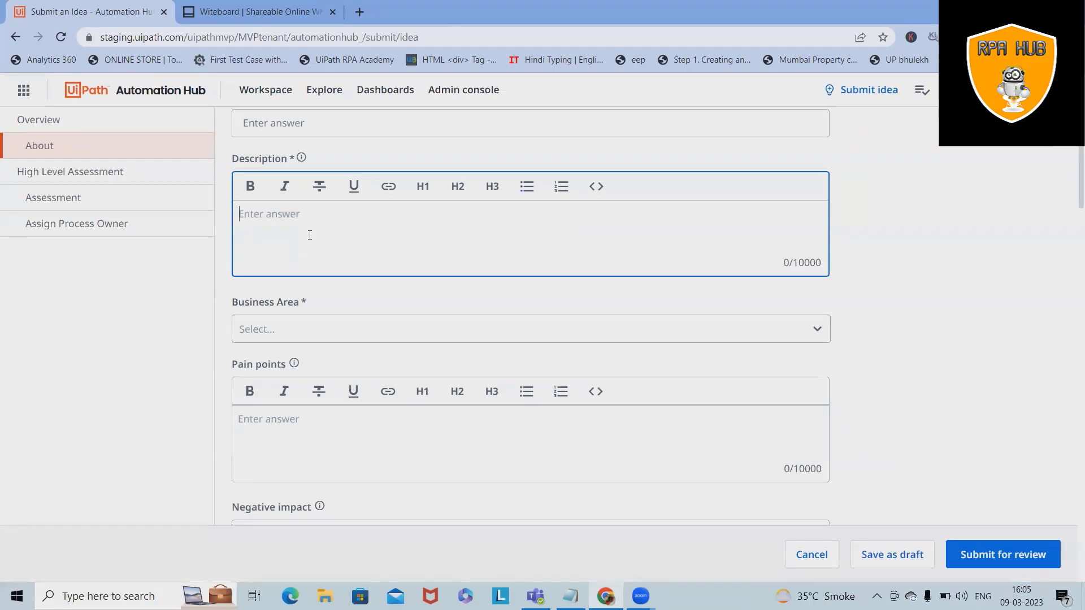
{"action": "type", "text": "I want the system whi"}
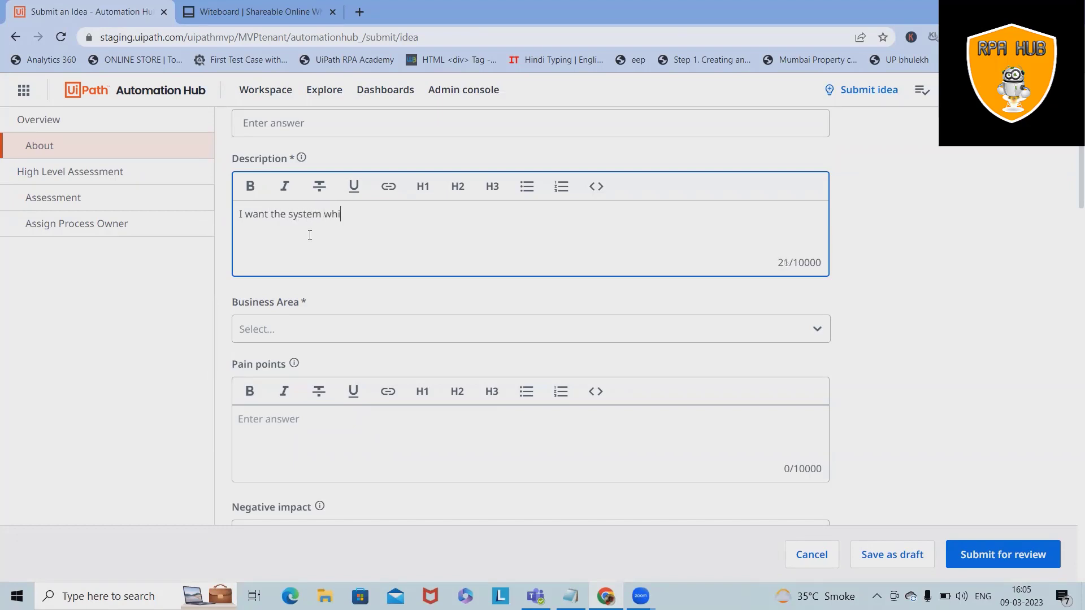
{"action": "type", "text": "ch track certication for new"}
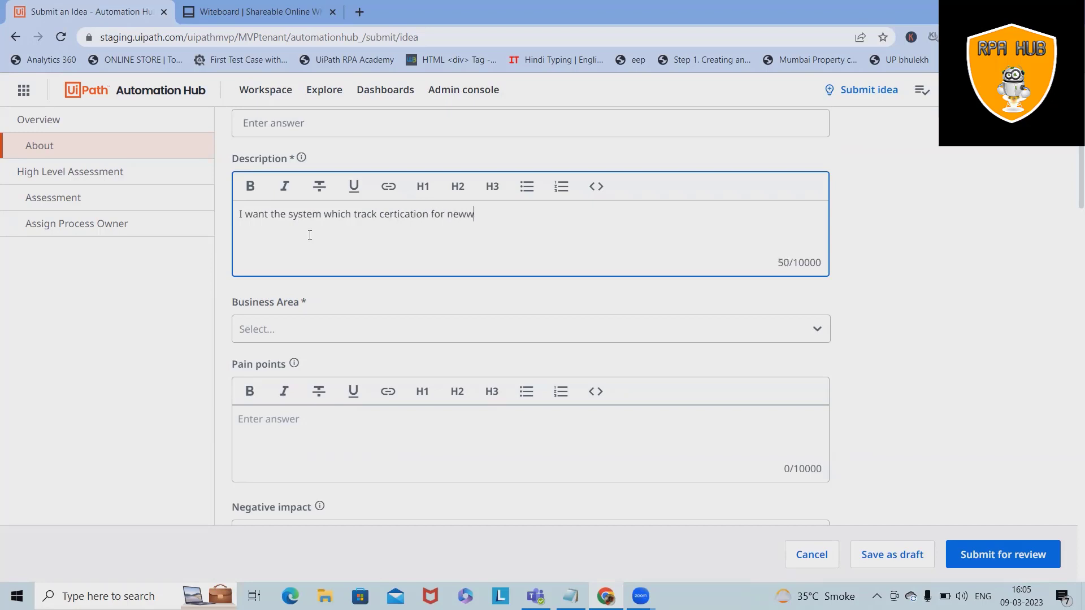
{"action": "type", "text": "ly joine"}
{"action": "type", "text": "d candid"}
{"action": "type", "text": "ate"}
{"action": "type", "text": "."}
{"action": "type", "text": "M"}
{"action": "key", "text": "BackSpace"}
{"action": "type", "text": "Re"}
{"action": "key", "text": "BackSpace"}
{"action": "type", "text": "eq"}
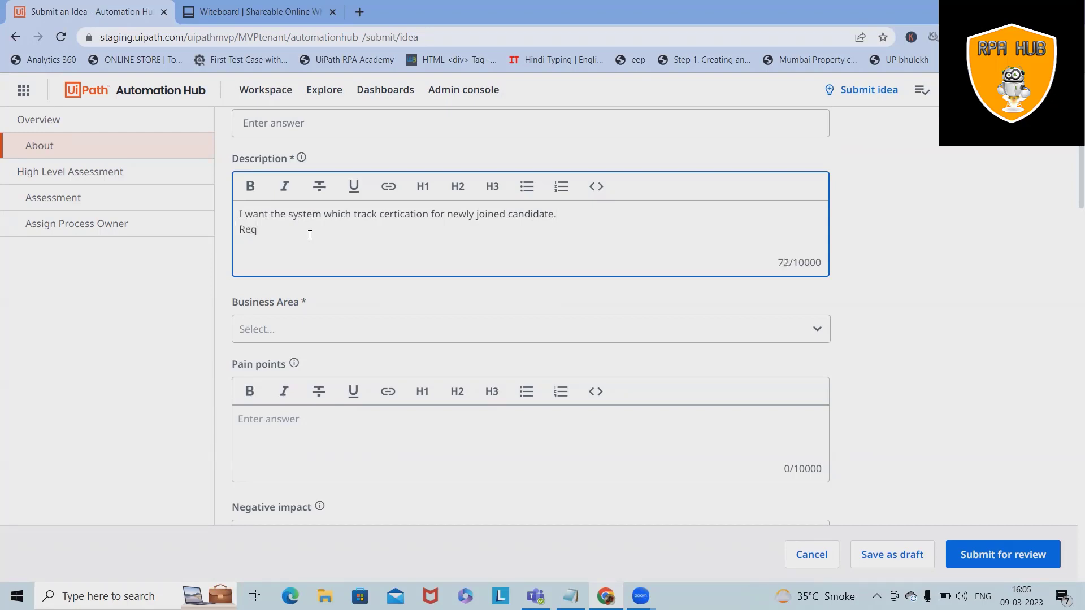
{"action": "type", "text": "uired certification:"}
Step: List 1. HIPPA, 2. Cicra, 3. Compliance, 4. Professional, then begin the 'If not certified candidate' sentence
{"action": "key", "text": "Return"}
{"action": "type", "text": "1."}
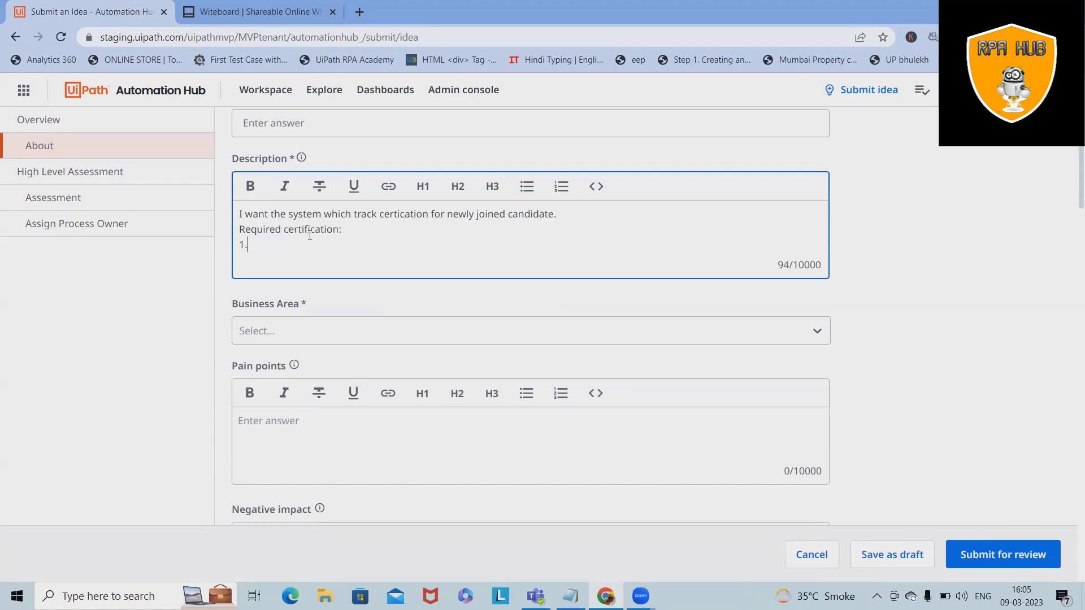
{"action": "type", "text": " HIPPA"}
{"action": "key", "text": "Return"}
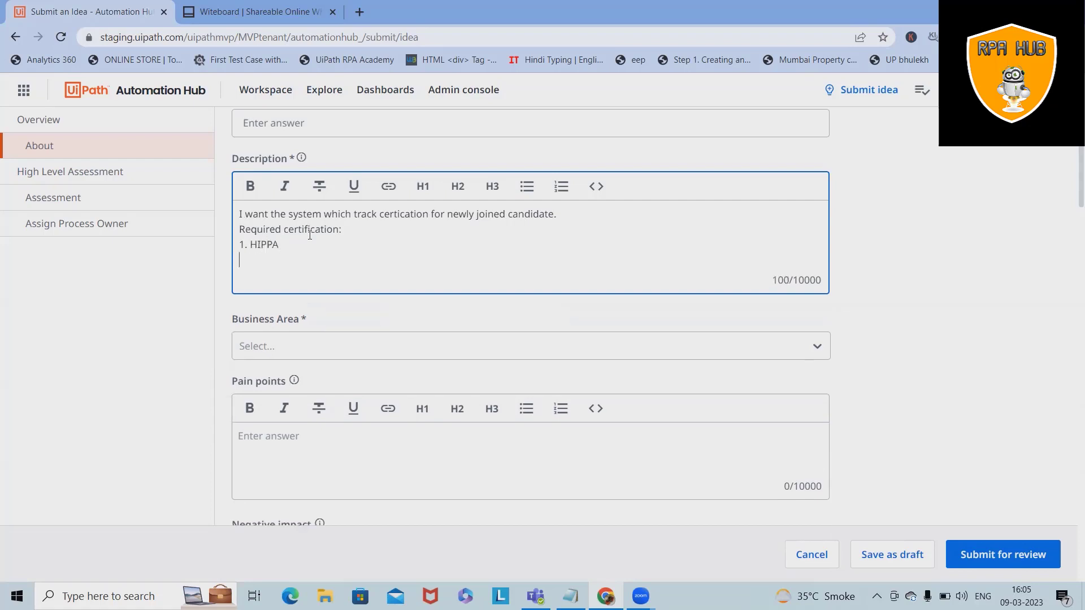
{"action": "type", "text": "2. Cicra"}
{"action": "key", "text": "Return"}
{"action": "type", "text": "3. C"}
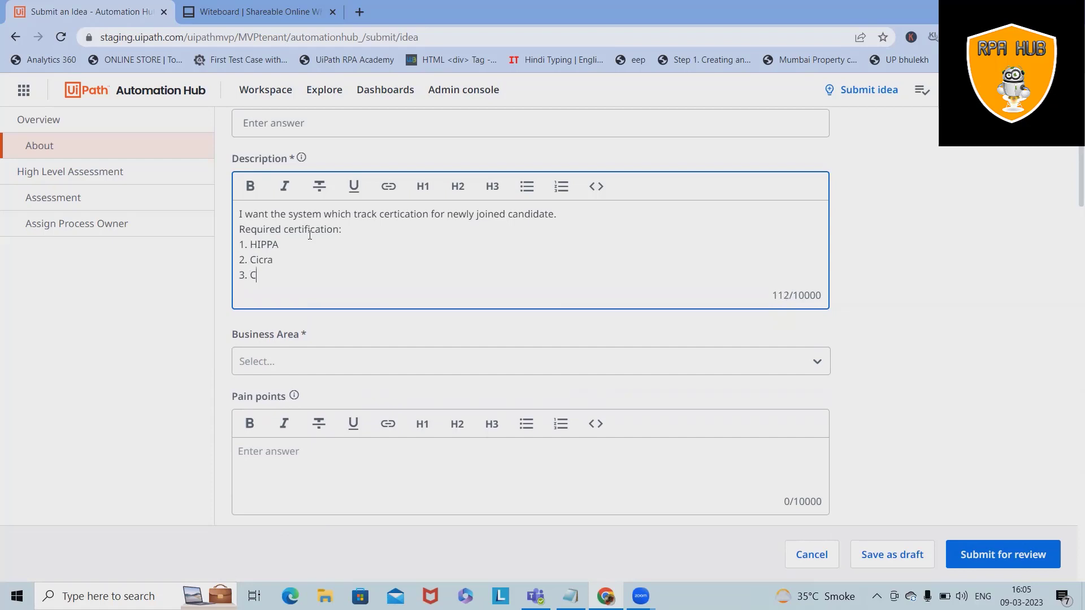
{"action": "type", "text": "ompliance"}
{"action": "key", "text": "Return"}
{"action": "type", "text": "4. "}
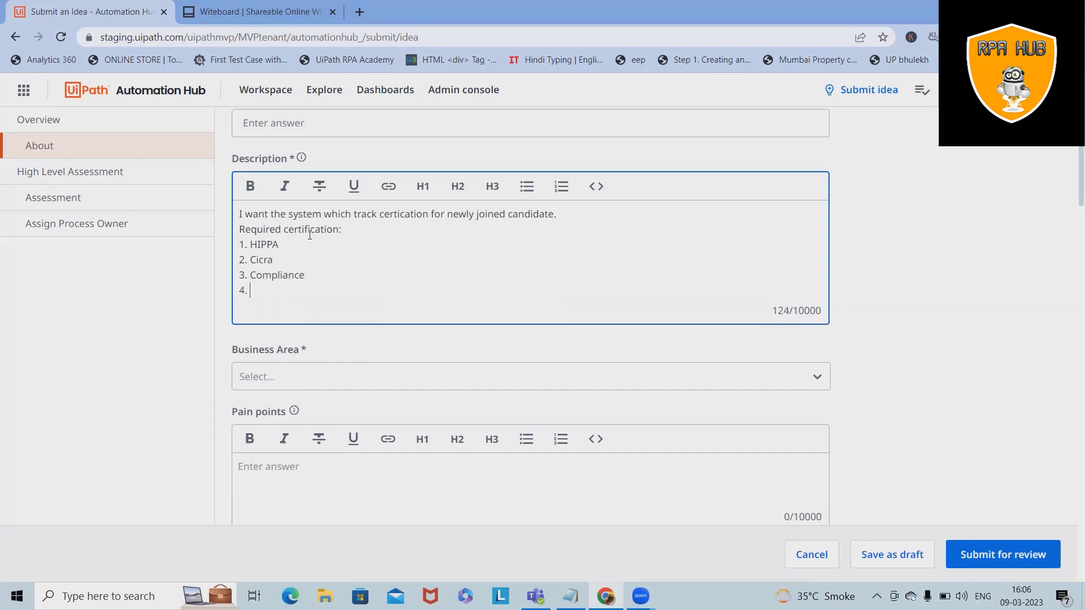
{"action": "type", "text": "Professional"}
{"action": "key", "text": "Return"}
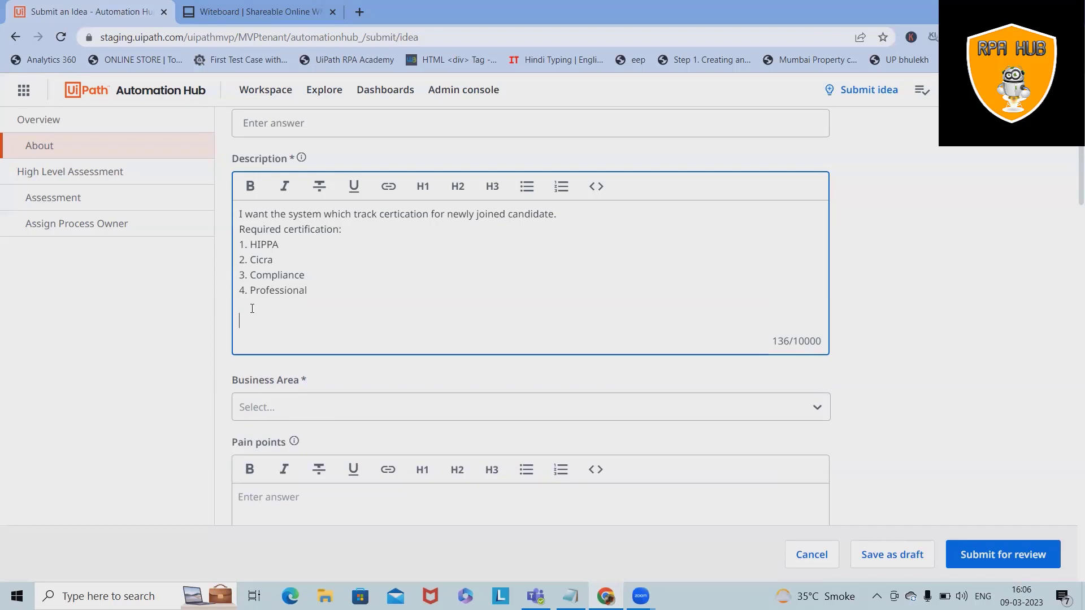
{"action": "type", "text": "If not certified candidate will be not all"}
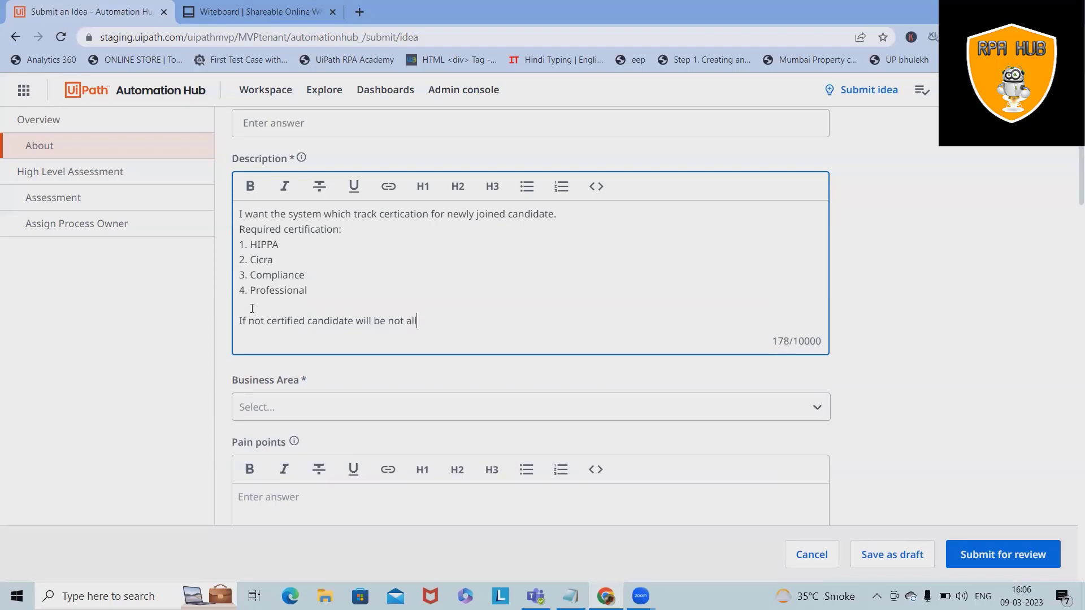
{"action": "type", "text": "owed to work on any clien"}
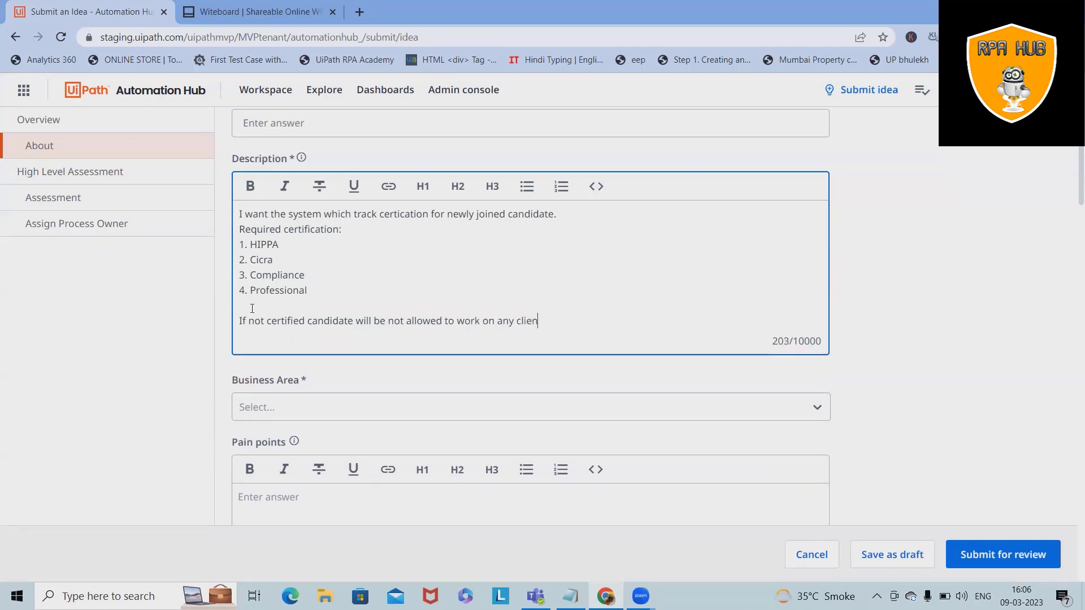
Step: End with 'on any client project.' and add an 'Optional Certification:' section noting 'This is not mandatory.'
{"action": "type", "text": "t project."}
{"action": "key", "text": "Return"}
{"action": "key", "text": "Return"}
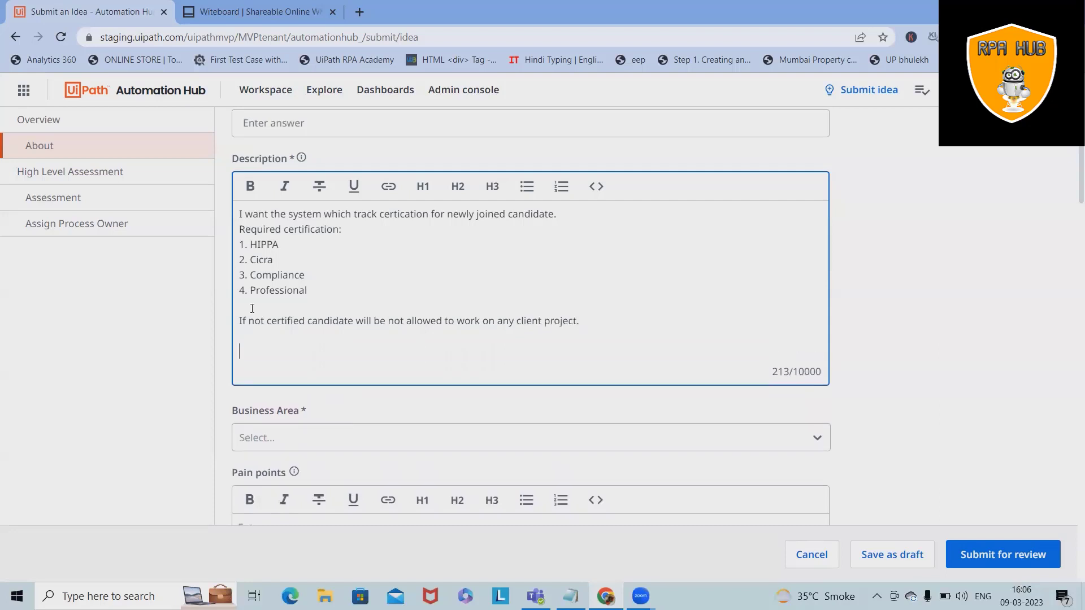
{"action": "type", "text": "Optional Certifi"}
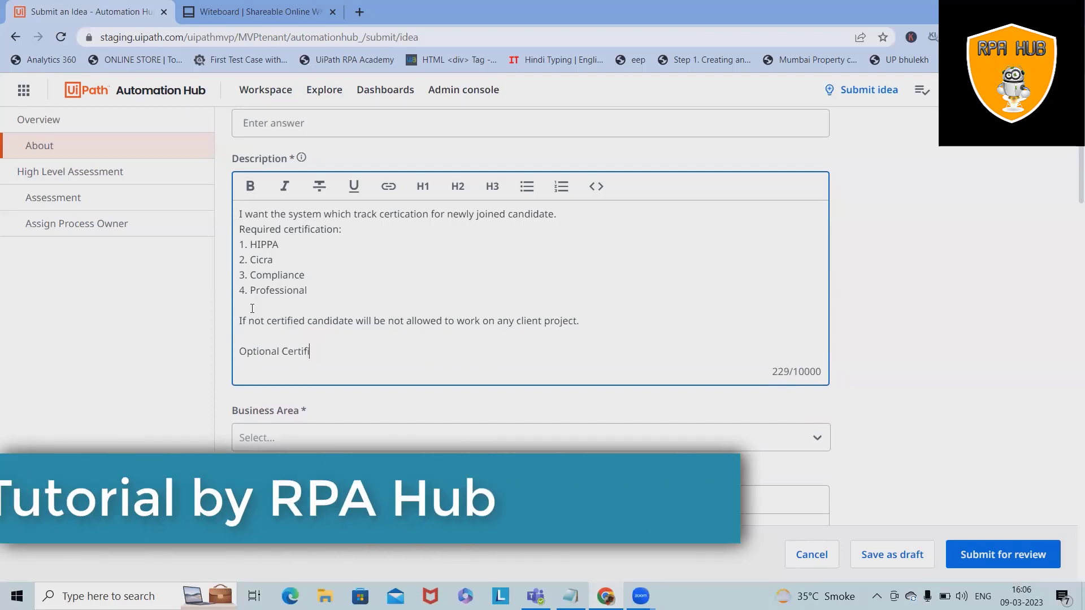
{"action": "type", "text": "cation:"}
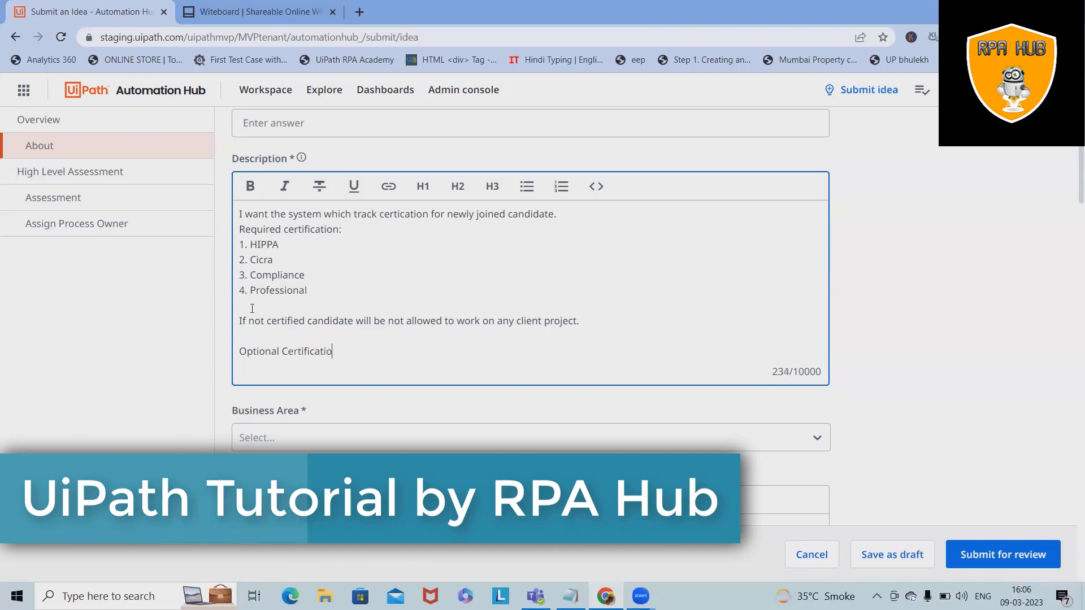
{"action": "key", "text": "Return"}
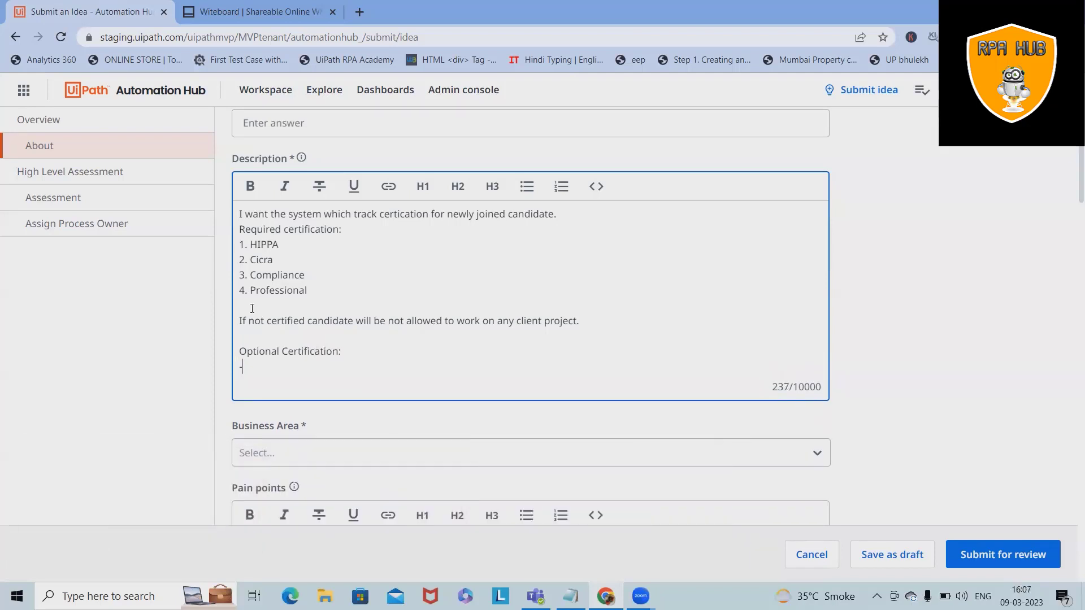
{"action": "type", "text": "- "}
{"action": "type", "text": "1."}
{"action": "key", "text": "Return"}
{"action": "key", "text": "Return"}
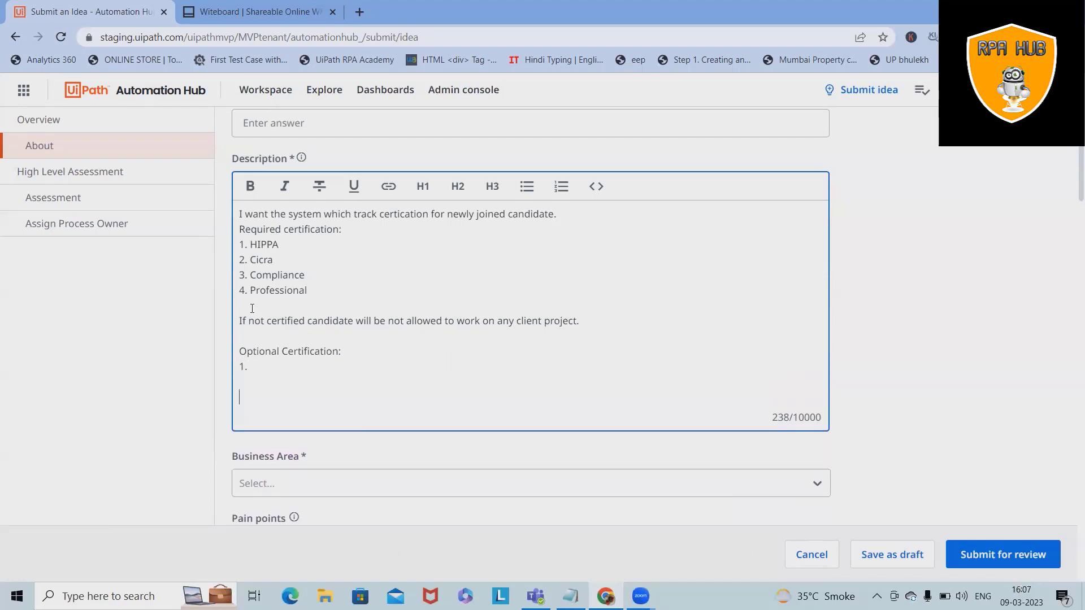
{"action": "type", "text": "This is not mandatory."}
Step: Classify the idea as Human Resources, Recruit & Onboard Employees, Onboard New Hires
{"action": "scroll", "coordinate": [378, 363], "scroll_direction": "down", "scroll_amount": 4}
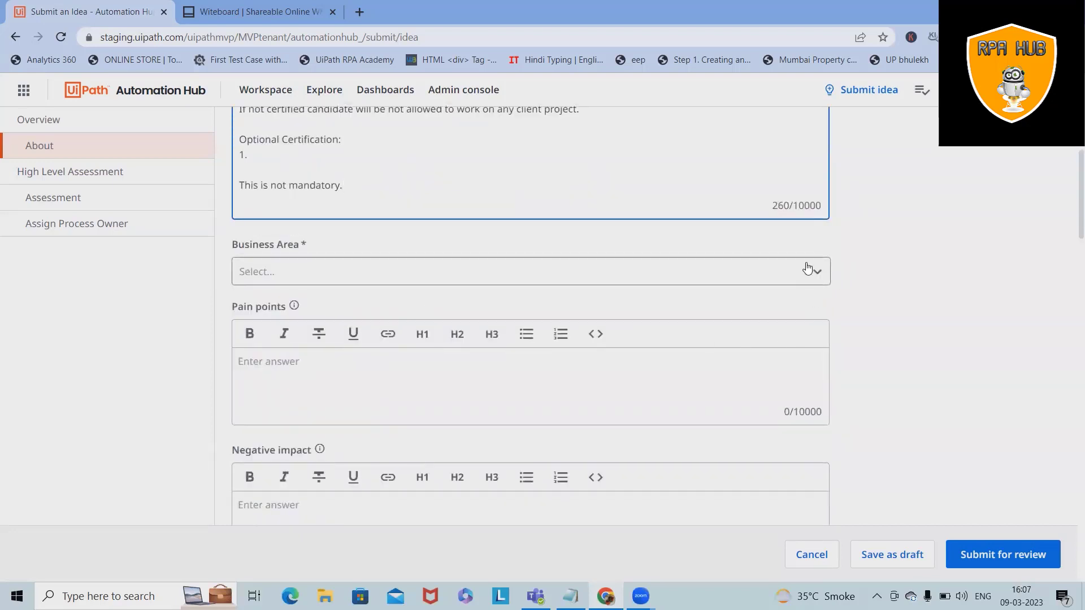
{"action": "left_click", "coordinate": [623, 272]}
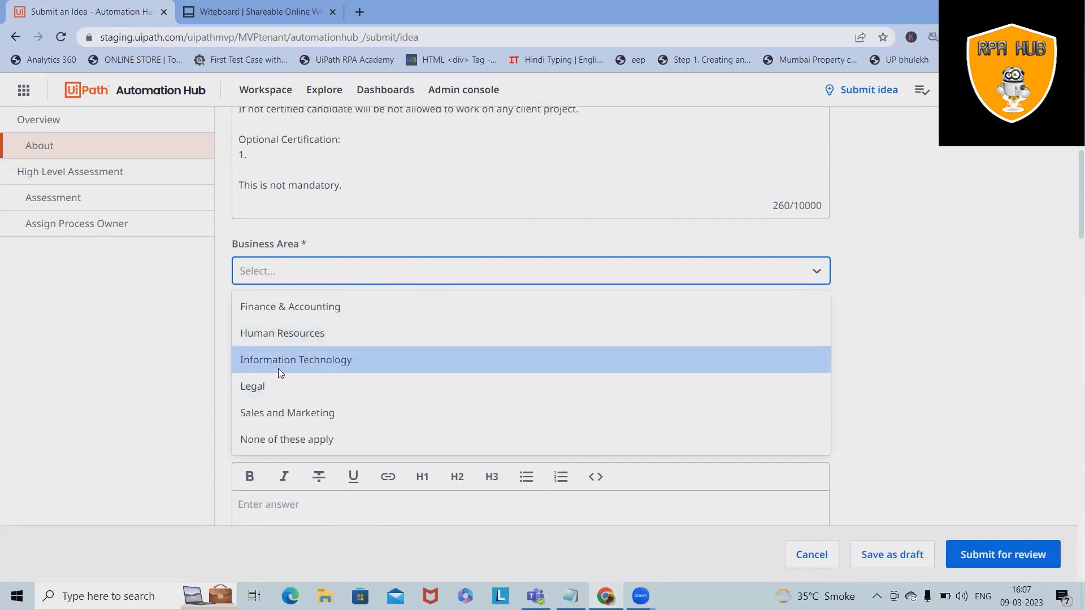
{"action": "left_click", "coordinate": [298, 338]}
{"action": "left_click", "coordinate": [463, 330]}
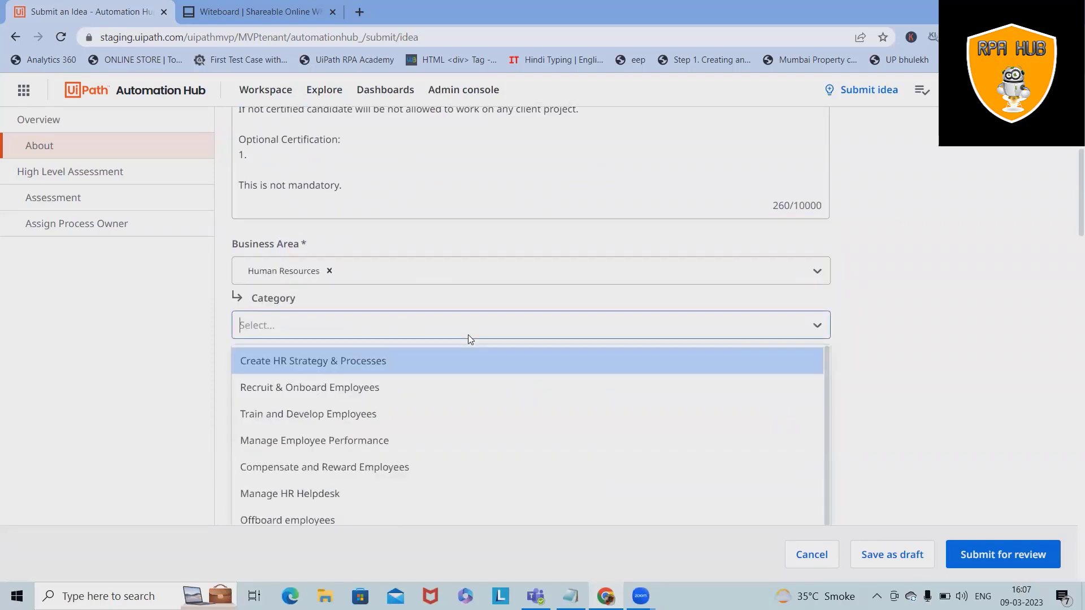
{"action": "left_click", "coordinate": [341, 388]}
{"action": "left_click", "coordinate": [297, 377]}
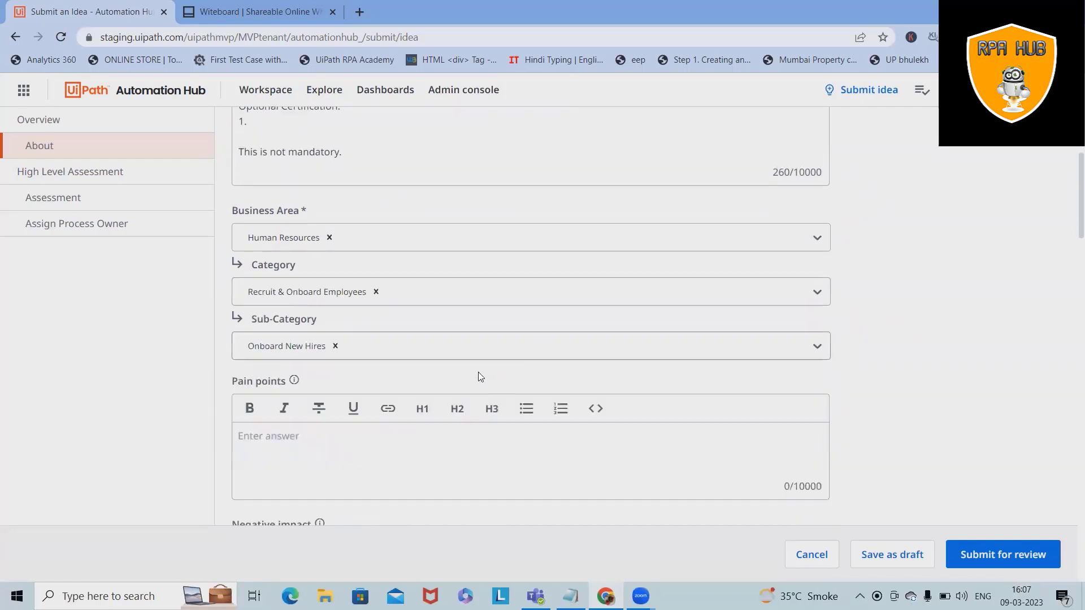
{"action": "scroll", "coordinate": [478, 372], "scroll_direction": "down", "scroll_amount": 2}
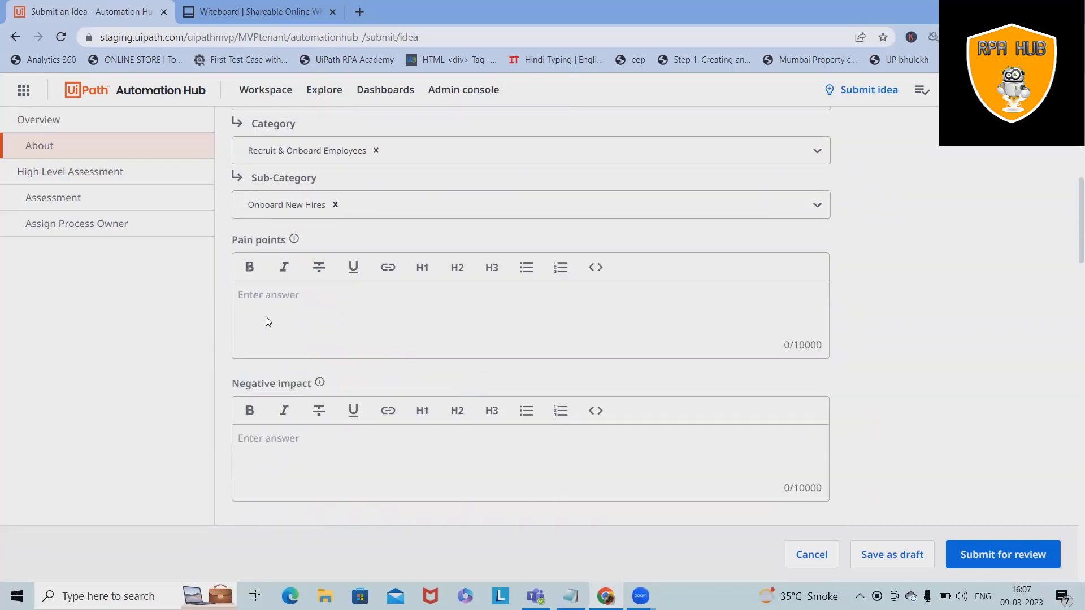
{"action": "left_click", "coordinate": [269, 322]}
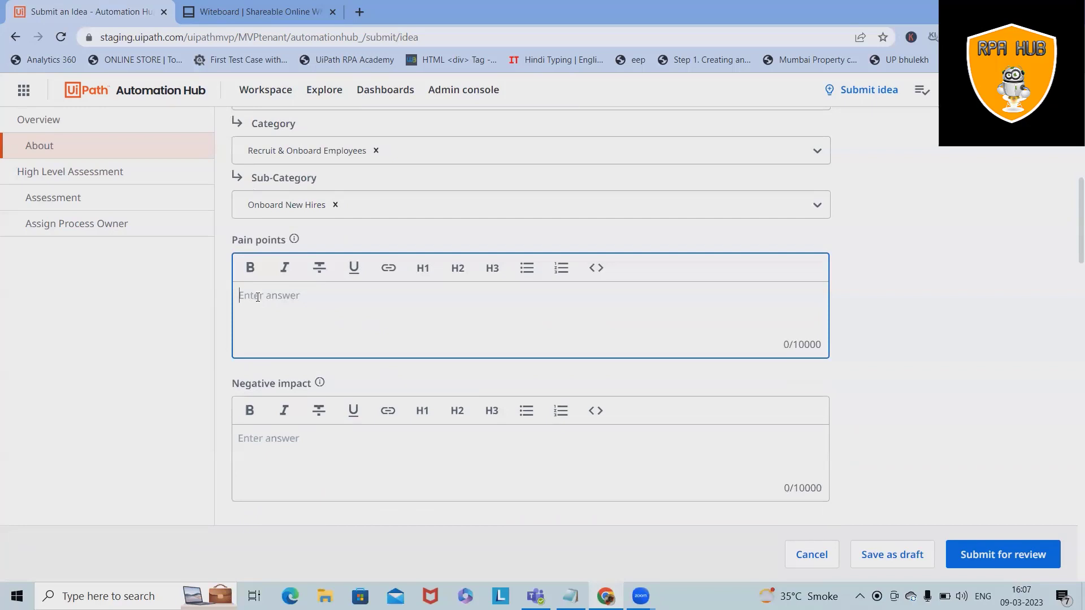
Step: Enter the pain point '- Client is set mandatory requirement to have certification'
{"action": "type", "text": "- Client is set mando"}
{"action": "key", "text": "BackSpace"}
{"action": "key", "text": "BackSpace"}
{"action": "key", "text": "BackSpace"}
{"action": "type", "text": "atory require"}
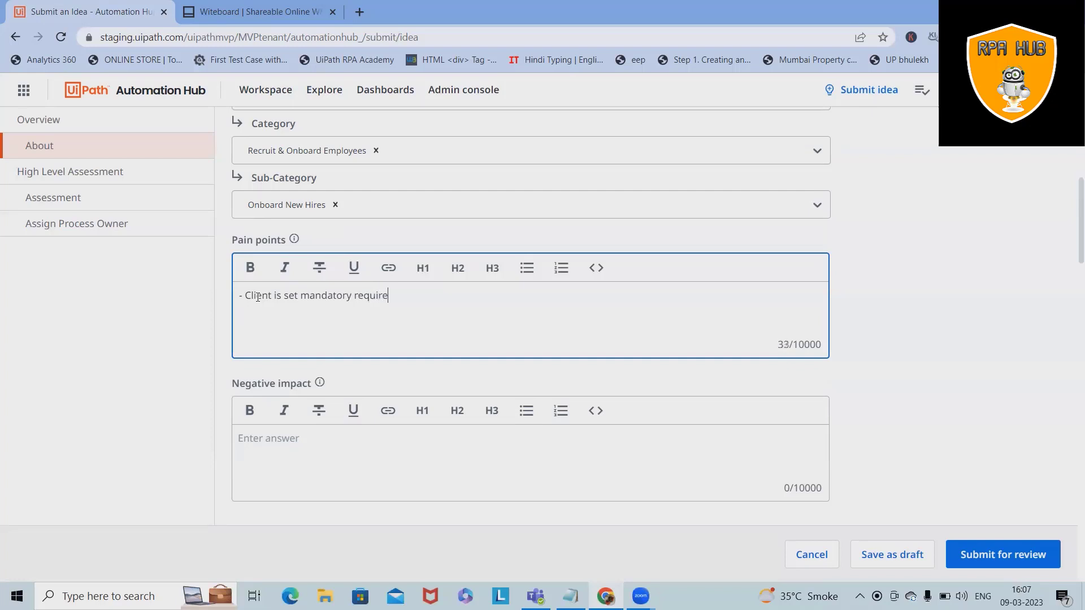
{"action": "type", "text": "ment to have certification"}
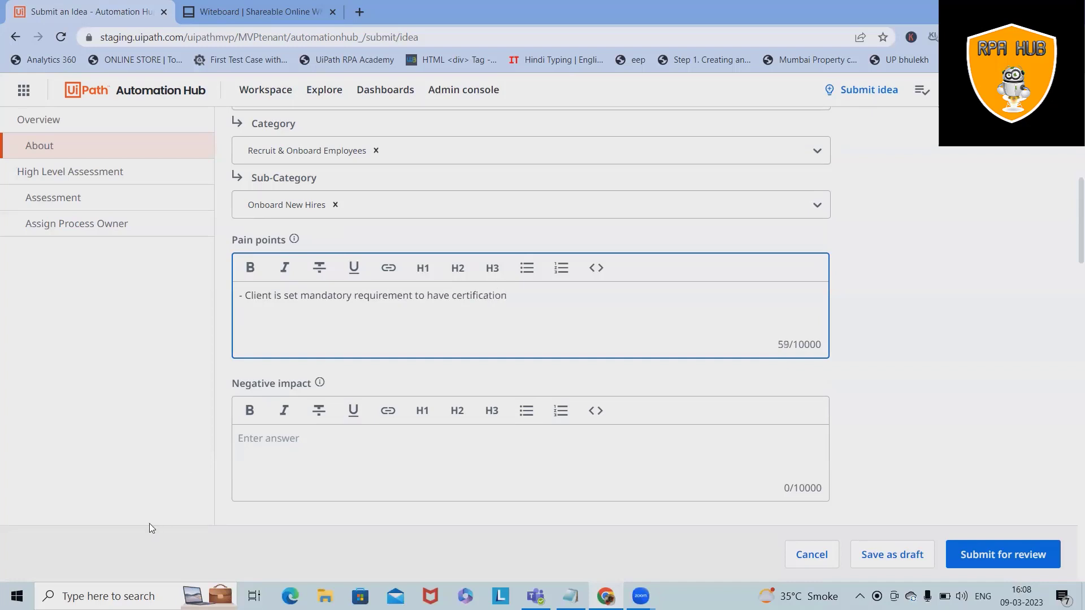
Step: Write the negative impact 'All the employee has to invest there time.'
{"action": "left_click", "coordinate": [305, 447]}
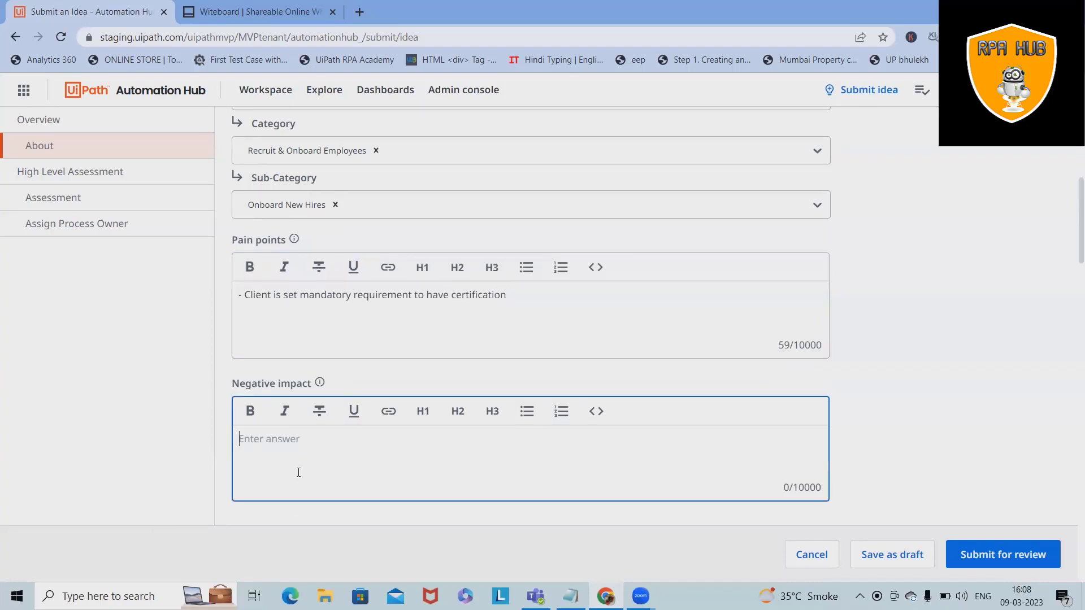
{"action": "type", "text": "ALl"}
{"action": "key", "text": "BackSpace"}
{"action": "type", "text": "ll the employee has to "}
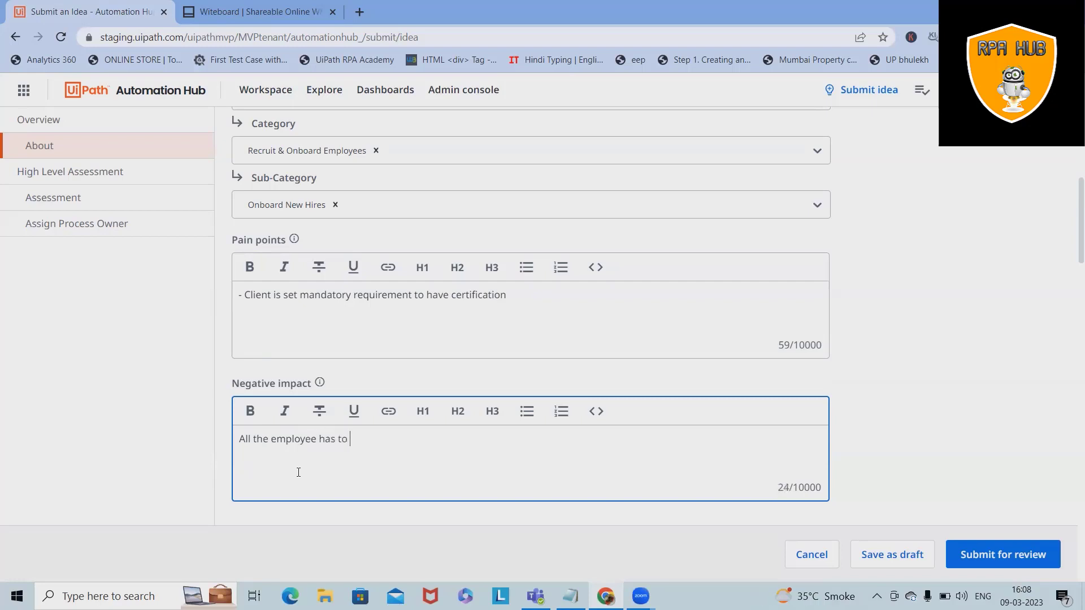
{"action": "type", "text": "invest there time."}
Step: Answer Strongly agree for straightforward rules, digital input and formatted data, and Strongly disagree for expected changes
{"action": "scroll", "coordinate": [395, 463], "scroll_direction": "down", "scroll_amount": 5}
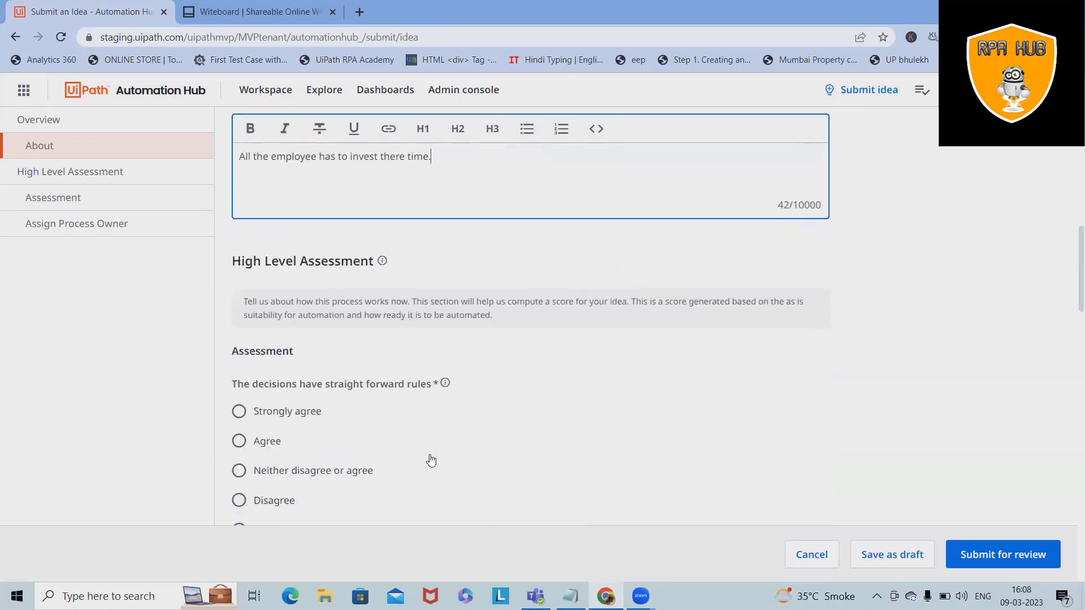
{"action": "scroll", "coordinate": [363, 441], "scroll_direction": "down", "scroll_amount": 1}
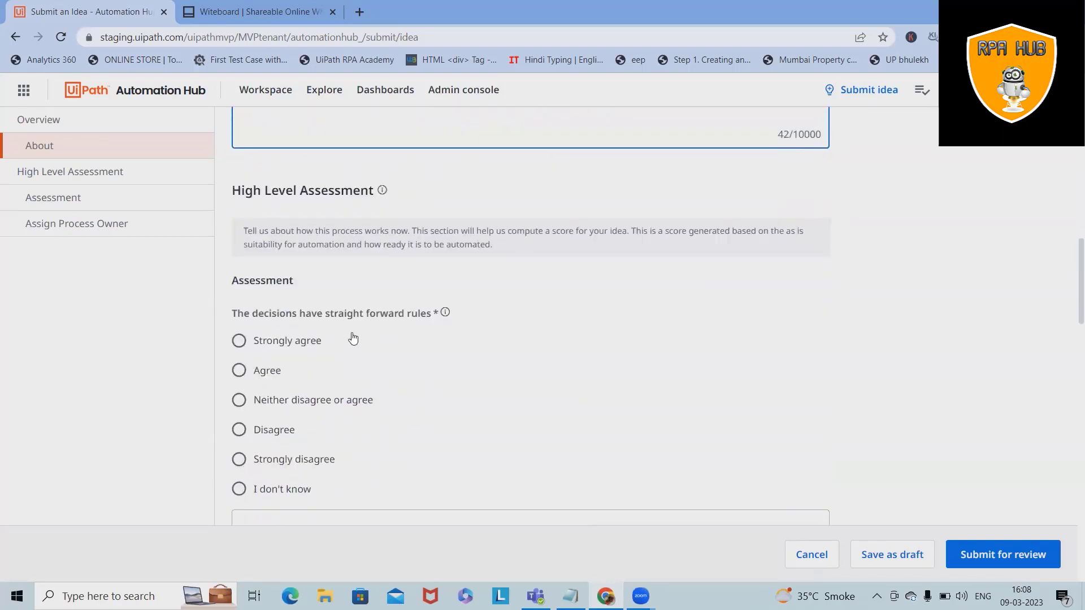
{"action": "left_click", "coordinate": [239, 340]}
{"action": "scroll", "coordinate": [494, 426], "scroll_direction": "down", "scroll_amount": 5}
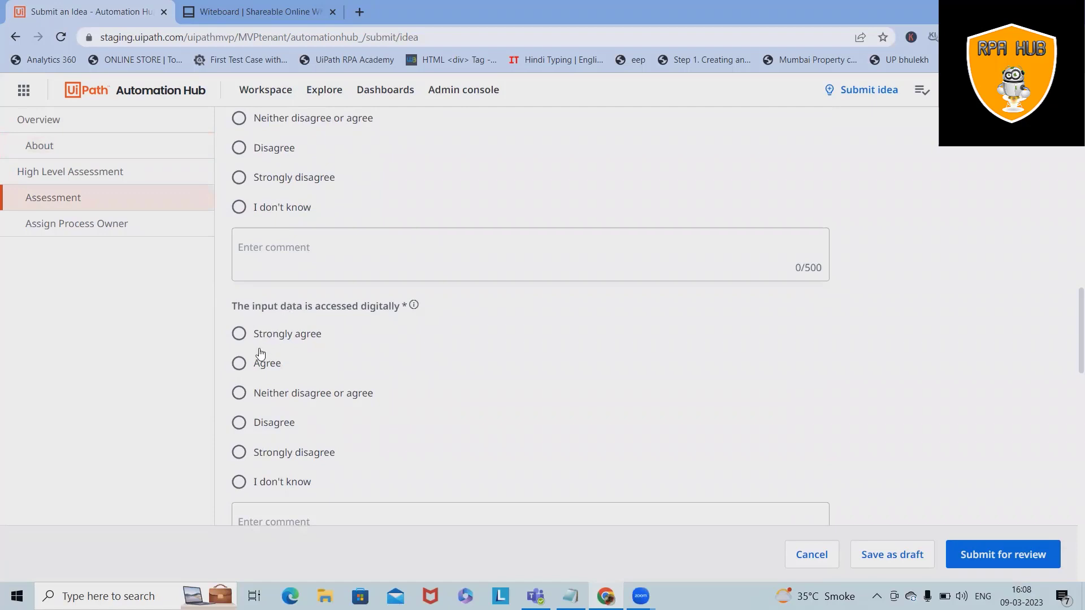
{"action": "scroll", "coordinate": [246, 350], "scroll_direction": "down", "scroll_amount": 1}
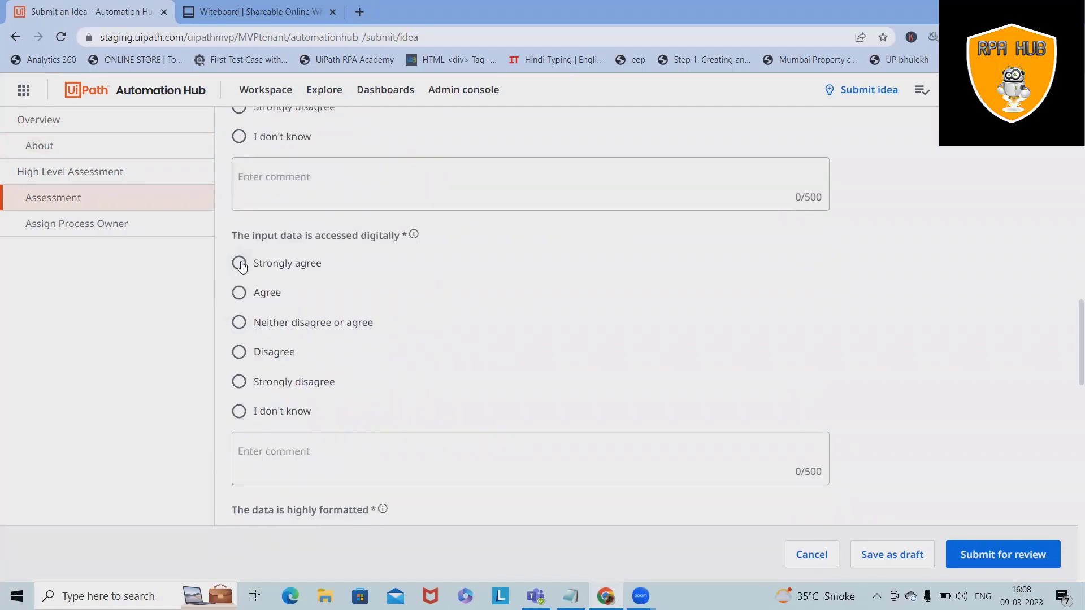
{"action": "left_click", "coordinate": [241, 269]}
{"action": "scroll", "coordinate": [243, 271], "scroll_direction": "down", "scroll_amount": 3}
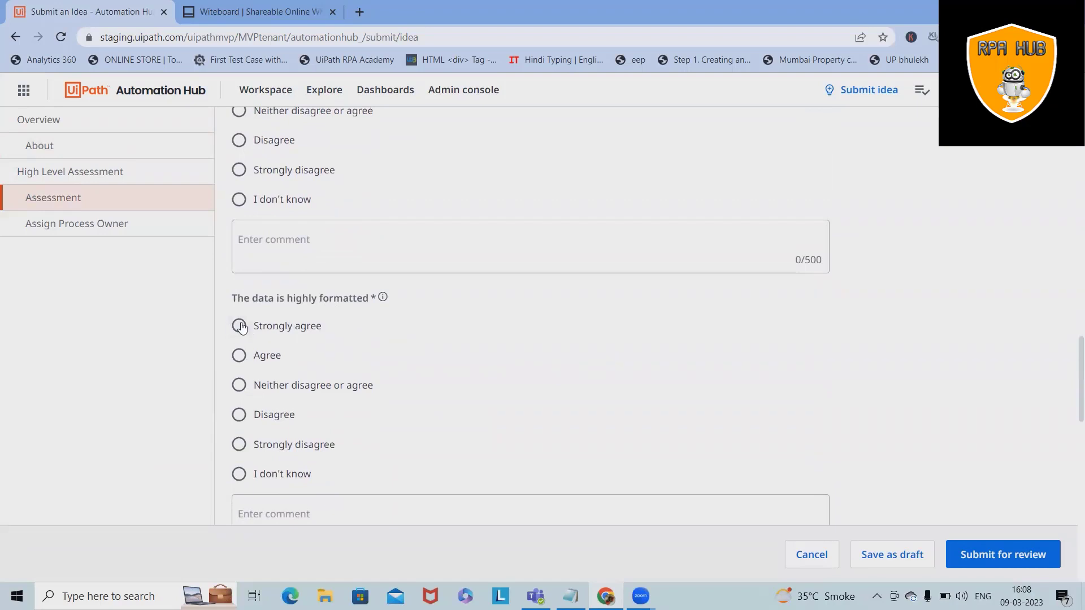
{"action": "left_click", "coordinate": [238, 325]}
{"action": "scroll", "coordinate": [390, 393], "scroll_direction": "down", "scroll_amount": 3}
{"action": "scroll", "coordinate": [391, 393], "scroll_direction": "down", "scroll_amount": 1}
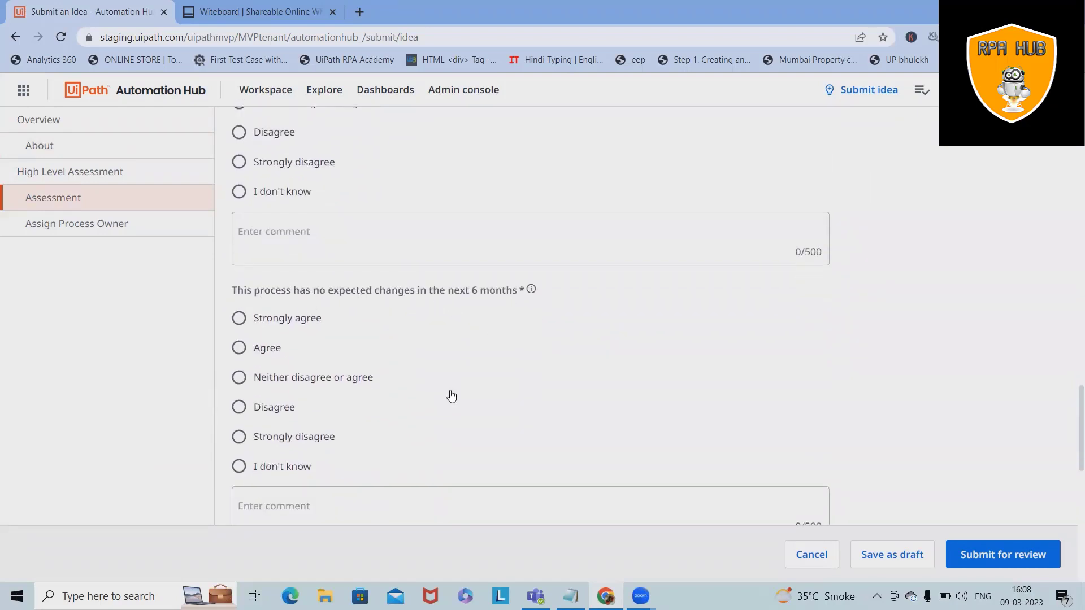
{"action": "left_click", "coordinate": [239, 437]}
{"action": "scroll", "coordinate": [487, 381], "scroll_direction": "down", "scroll_amount": 6}
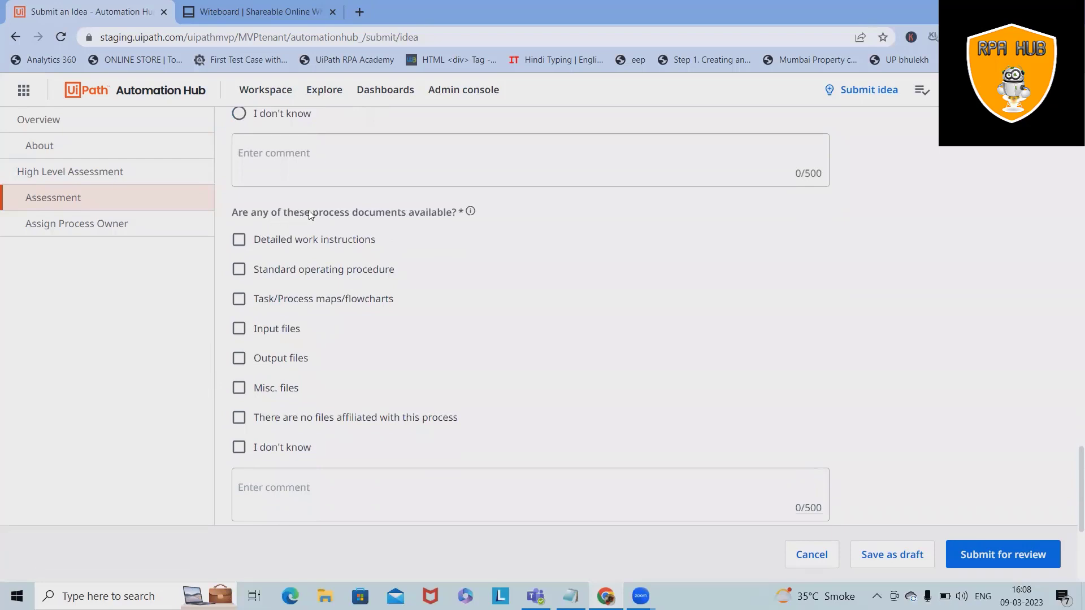
Step: Mark detailed work instructions, standard operating procedure and task/process maps as available documents
{"action": "left_click", "coordinate": [239, 242]}
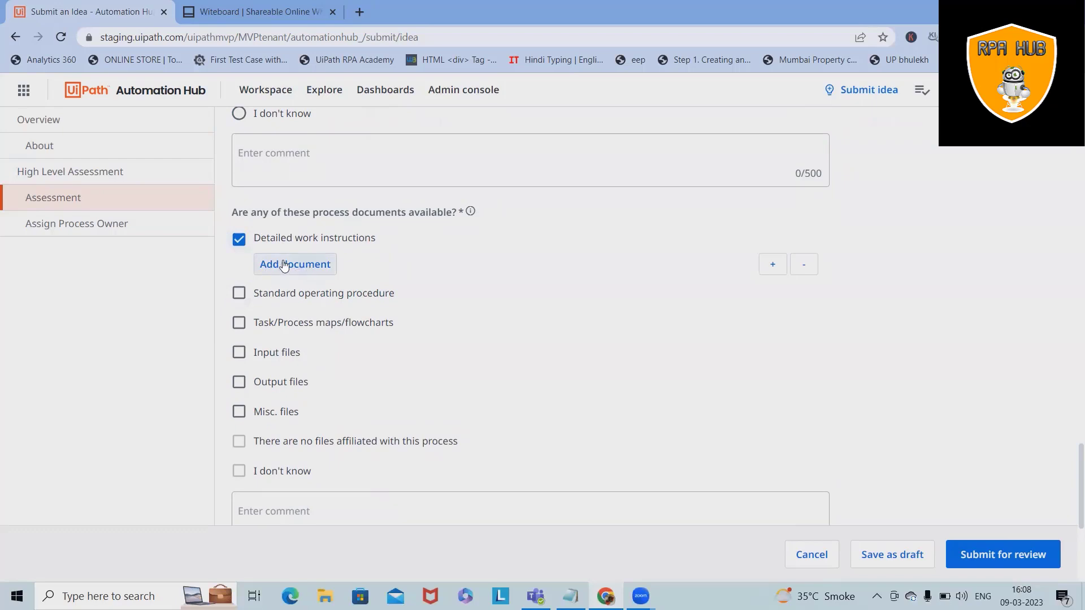
{"action": "left_click", "coordinate": [238, 294]}
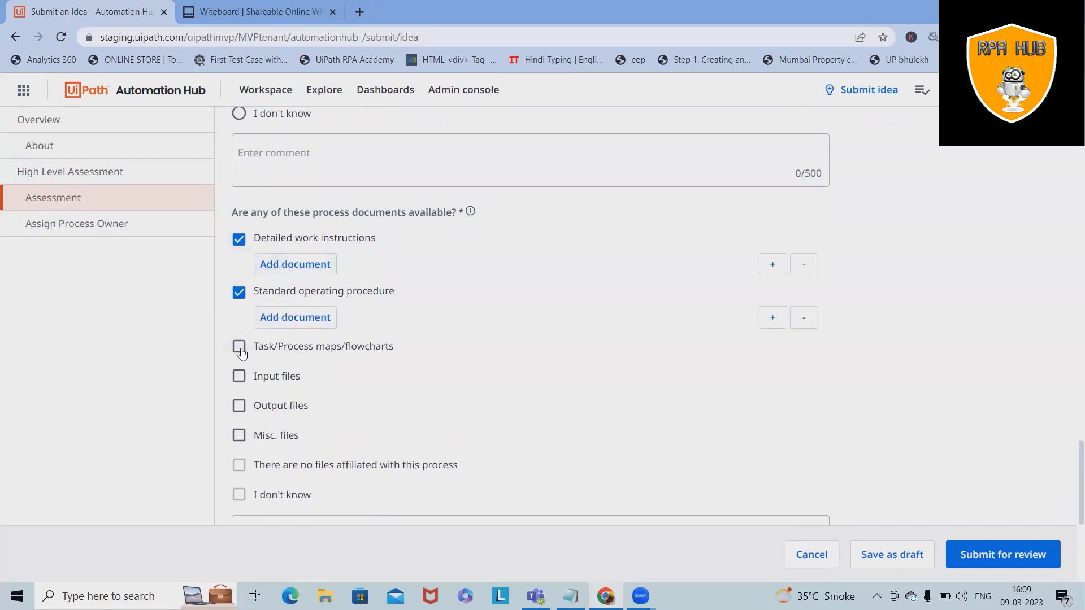
{"action": "left_click", "coordinate": [239, 347]}
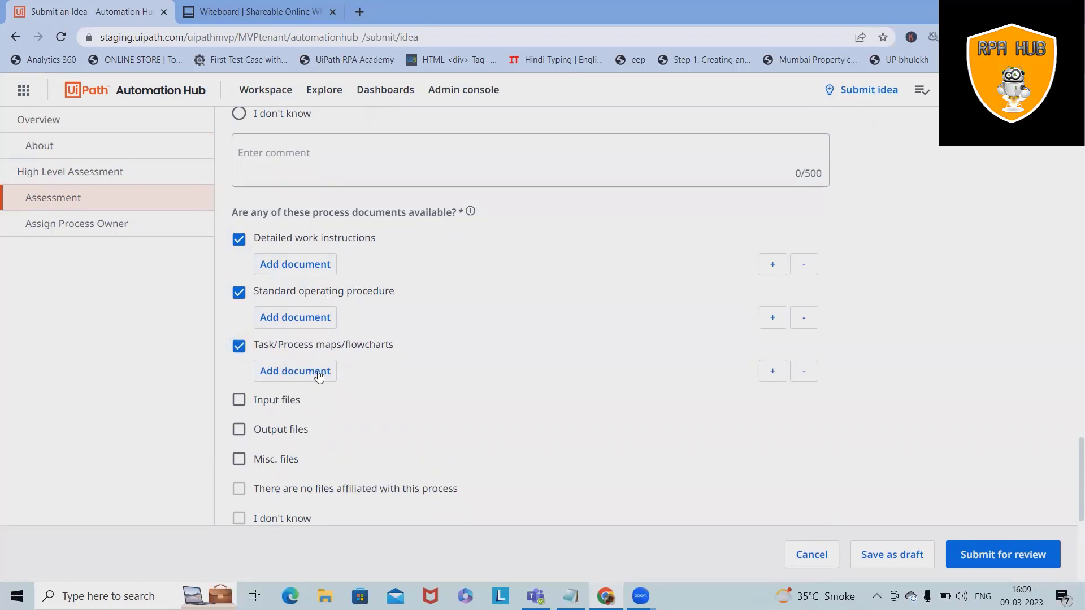
{"action": "scroll", "coordinate": [328, 381], "scroll_direction": "down", "scroll_amount": 5}
{"action": "scroll", "coordinate": [263, 274], "scroll_direction": "up", "scroll_amount": 5}
{"action": "scroll", "coordinate": [292, 298], "scroll_direction": "down", "scroll_amount": 6}
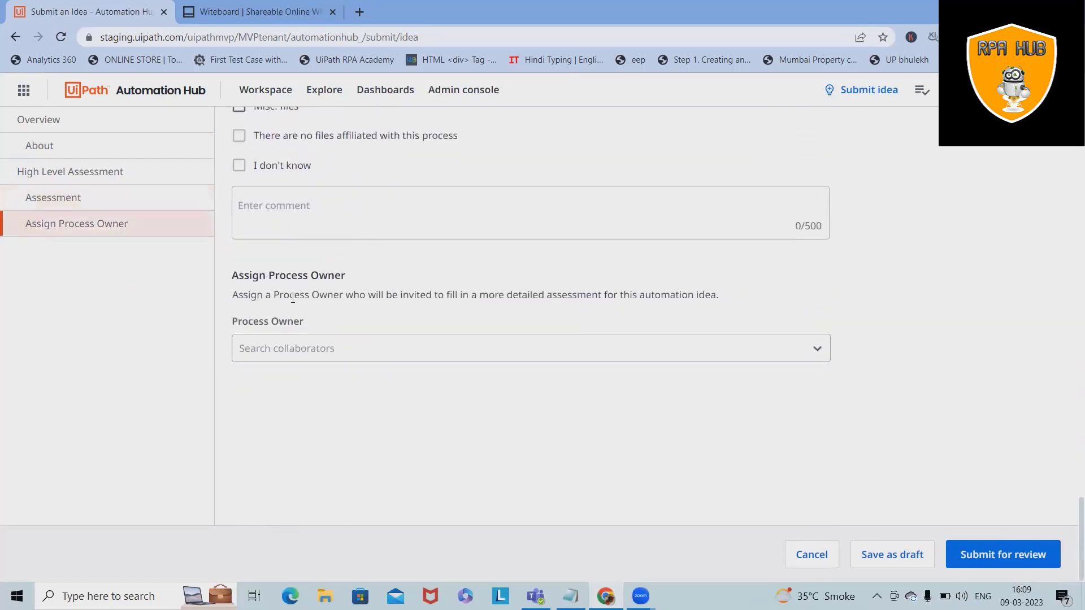
Step: Search for and assign the process owner, then confirm submitting the idea for review
{"action": "left_click", "coordinate": [338, 349]}
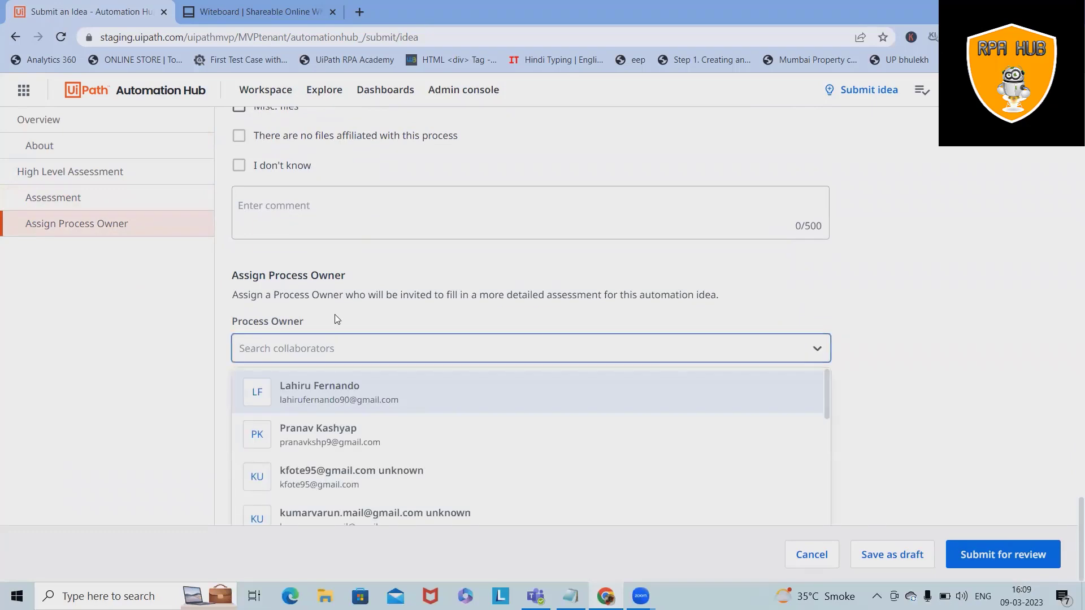
{"action": "left_click", "coordinate": [337, 367]}
{"action": "left_click", "coordinate": [342, 359]}
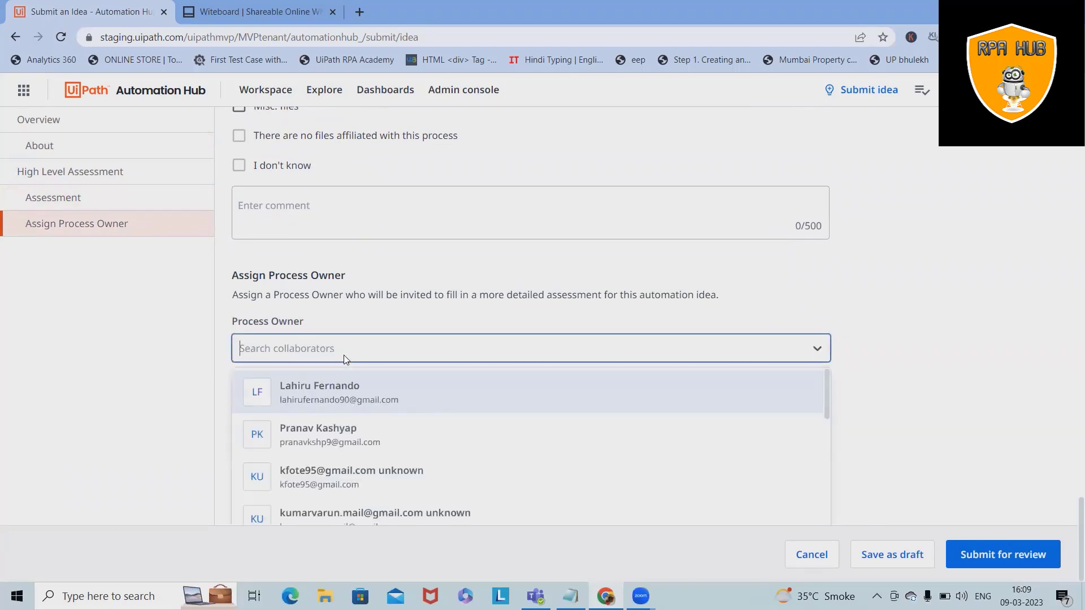
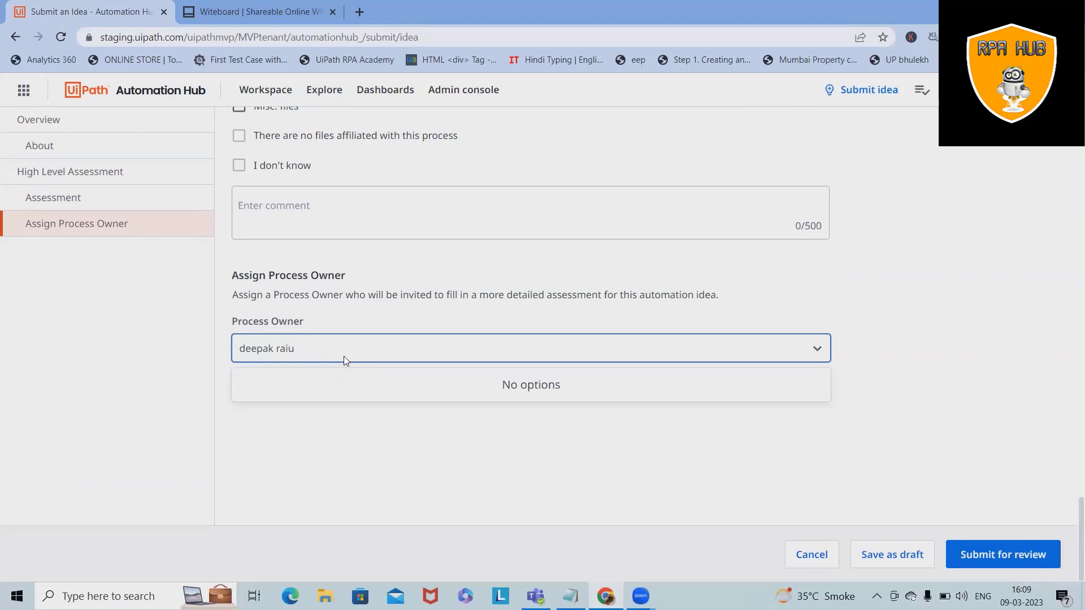
{"action": "left_click", "coordinate": [289, 388]}
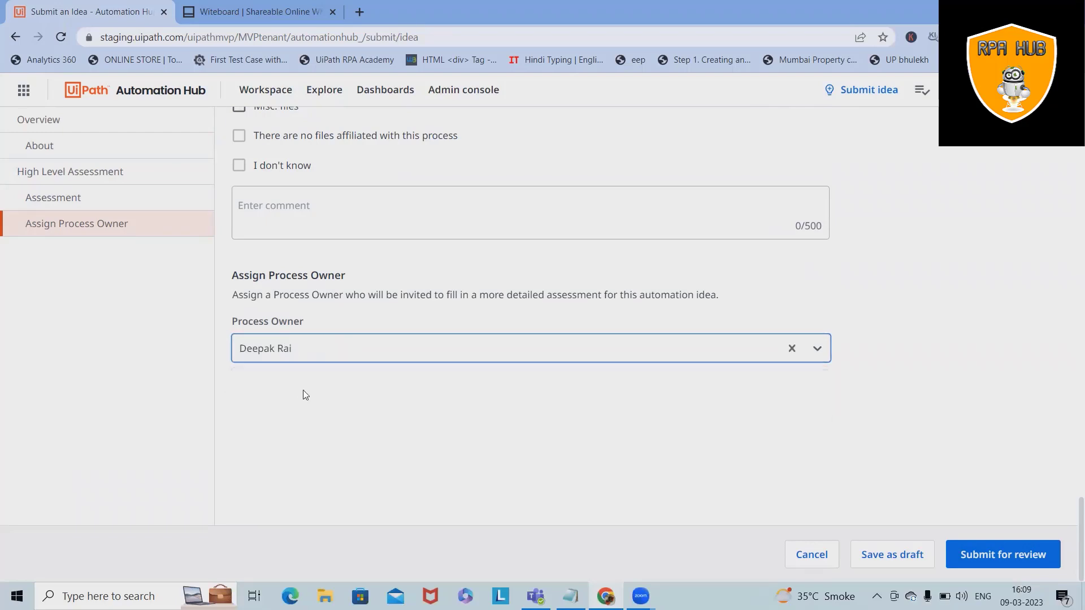
{"action": "left_click", "coordinate": [993, 555]}
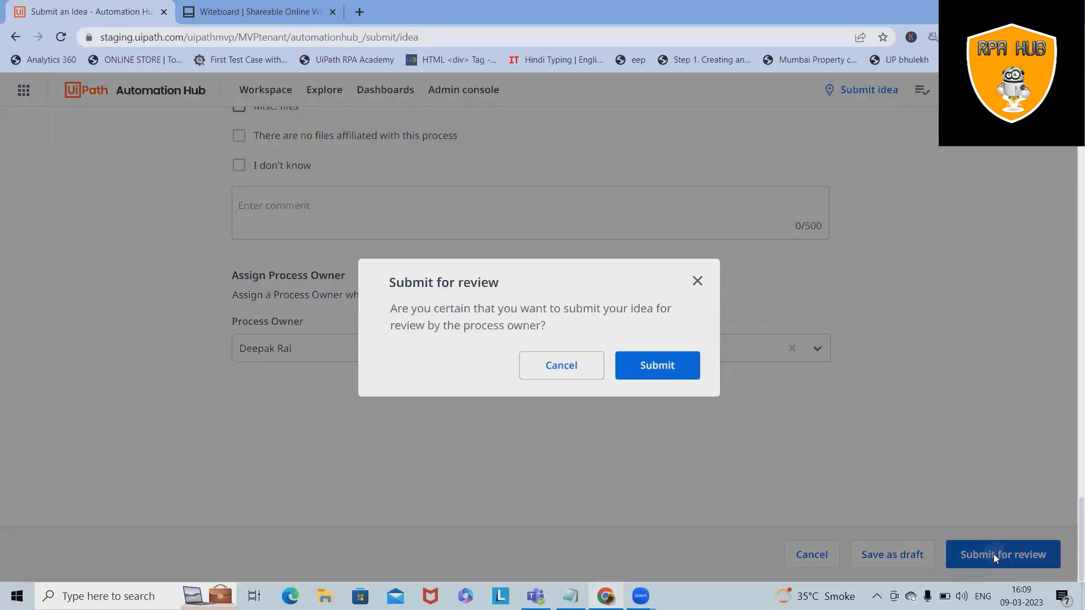
{"action": "left_click", "coordinate": [655, 367]}
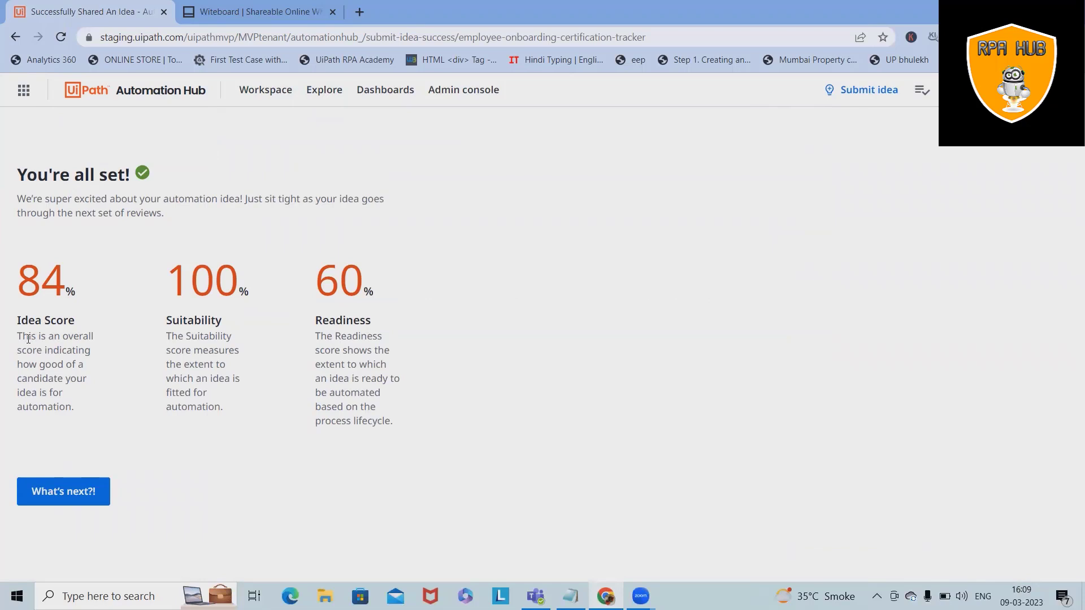
Step: Highlight the Idea Score, Suitability and Readiness explanations, then clear the selection
{"action": "left_click_drag", "start_coordinate": [28, 337], "coordinate": [76, 401]}
{"action": "left_click_drag", "start_coordinate": [165, 320], "coordinate": [239, 442]}
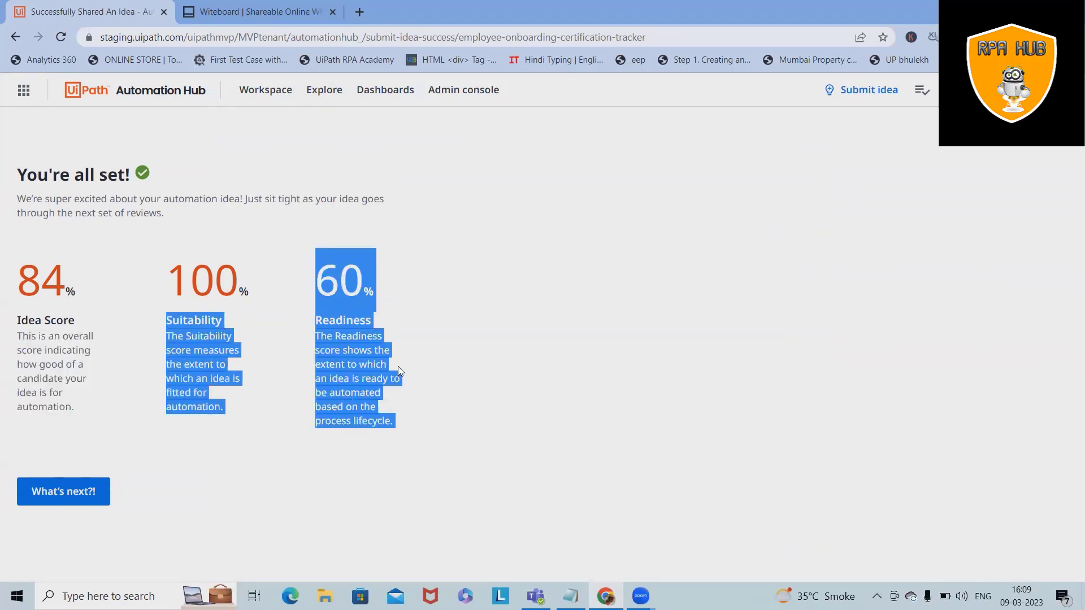
{"action": "left_click", "coordinate": [339, 364]}
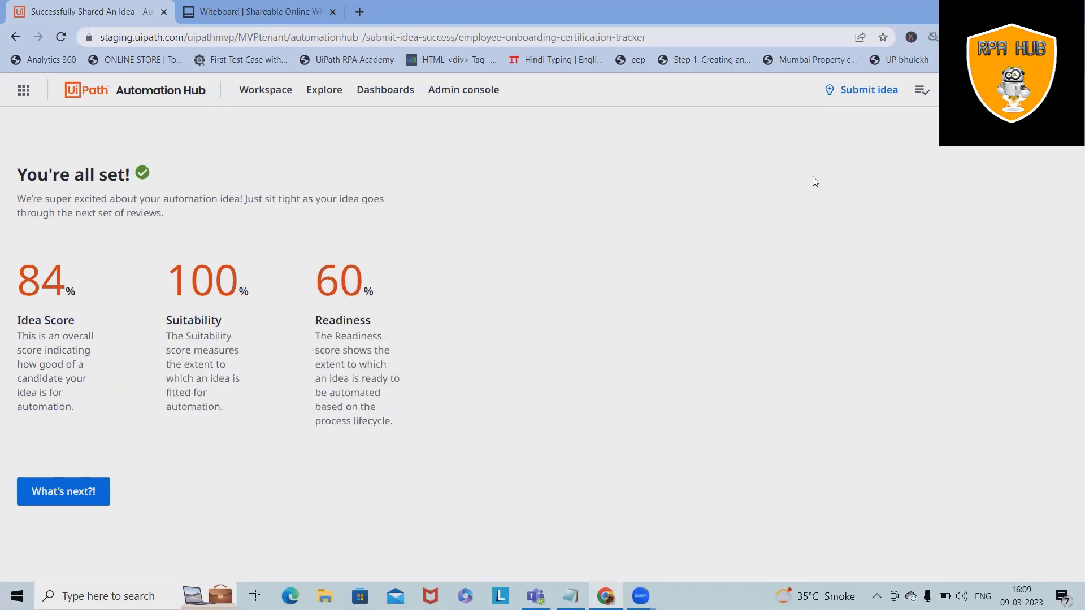
Step: Browse the Workspace, Explore and Dashboards menus, then go to Workspace > Automation pipeline
{"action": "left_click", "coordinate": [266, 98]}
{"action": "left_click", "coordinate": [328, 94]}
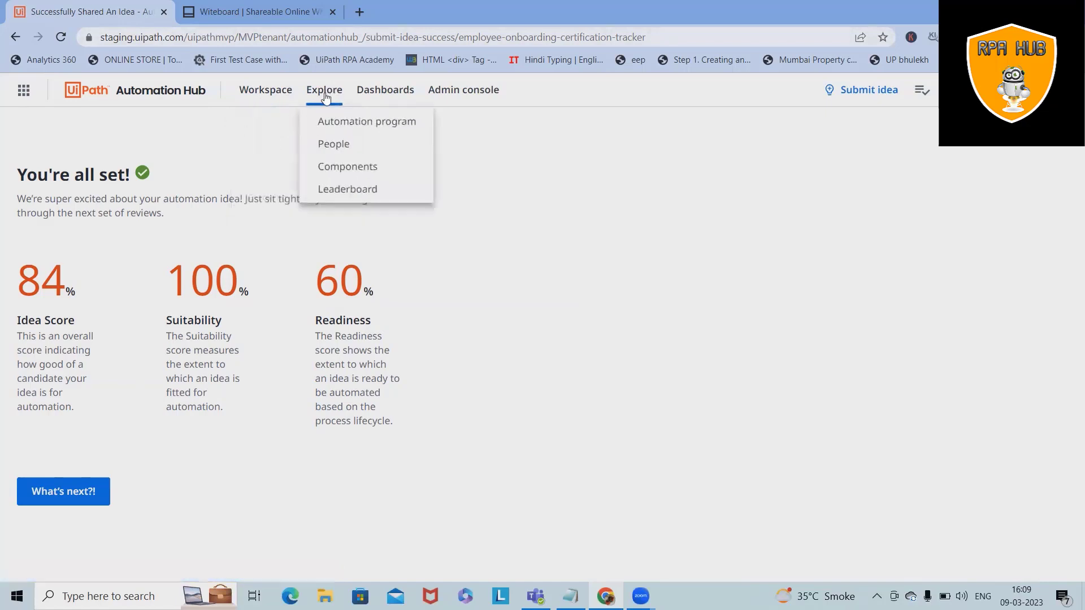
{"action": "left_click", "coordinate": [378, 96]}
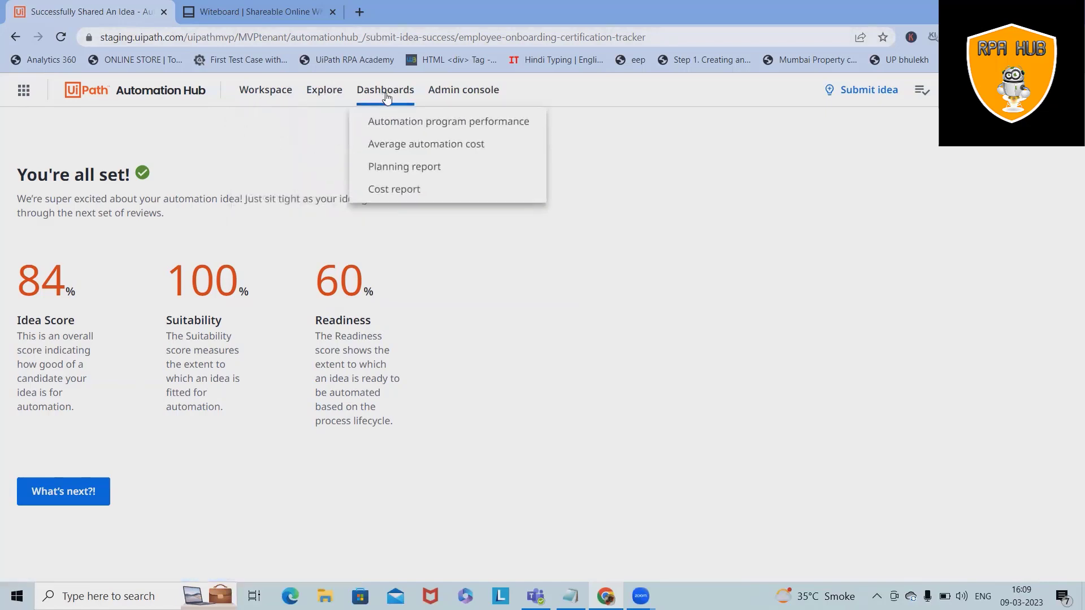
{"action": "left_click", "coordinate": [255, 93]}
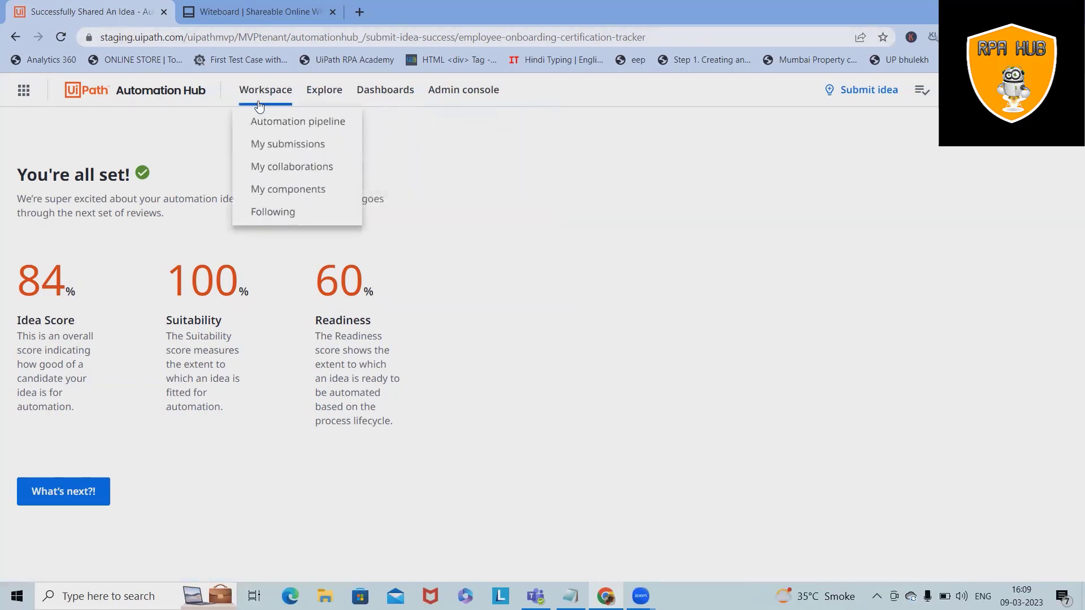
{"action": "left_click", "coordinate": [279, 124]}
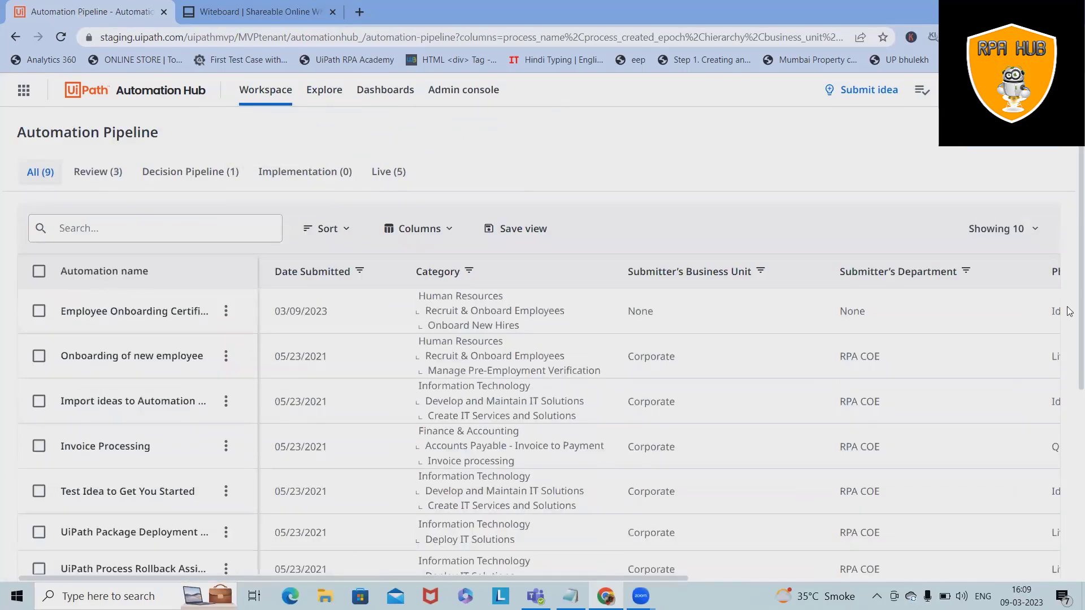
Step: Scroll through the pipeline table to confirm the onboarding idea shows Idea phase, Awaiting Review
{"action": "scroll", "coordinate": [211, 382], "scroll_direction": "down", "scroll_amount": 1}
{"action": "scroll", "coordinate": [381, 458], "scroll_direction": "up", "scroll_amount": 1}
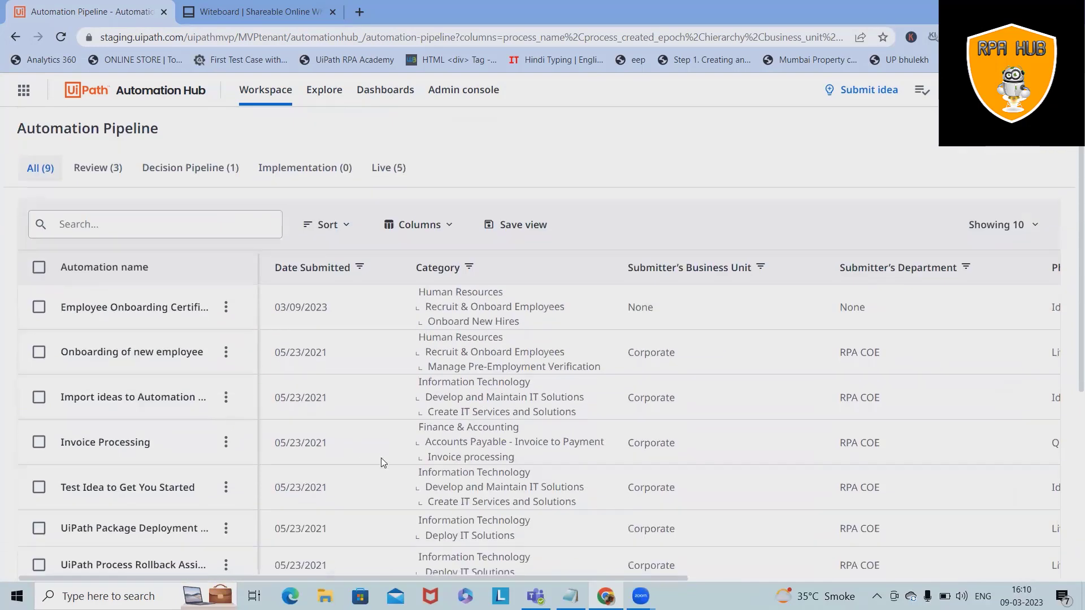
{"action": "scroll", "coordinate": [382, 459], "scroll_direction": "down", "scroll_amount": 1}
{"action": "scroll", "coordinate": [382, 459], "scroll_direction": "down", "scroll_amount": 1}
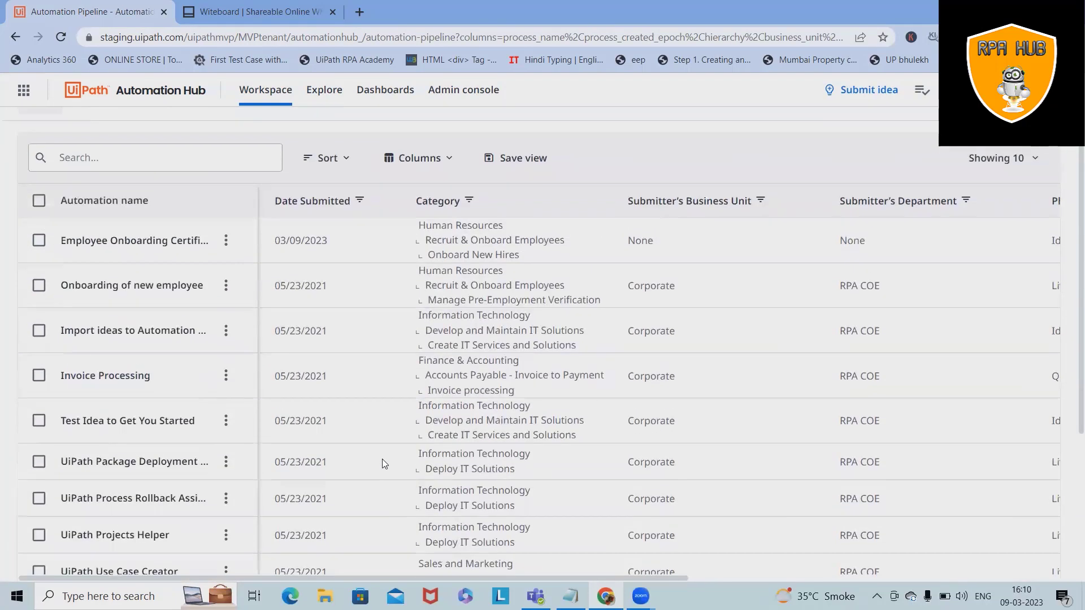
{"action": "scroll", "coordinate": [381, 459], "scroll_direction": "down", "scroll_amount": 3}
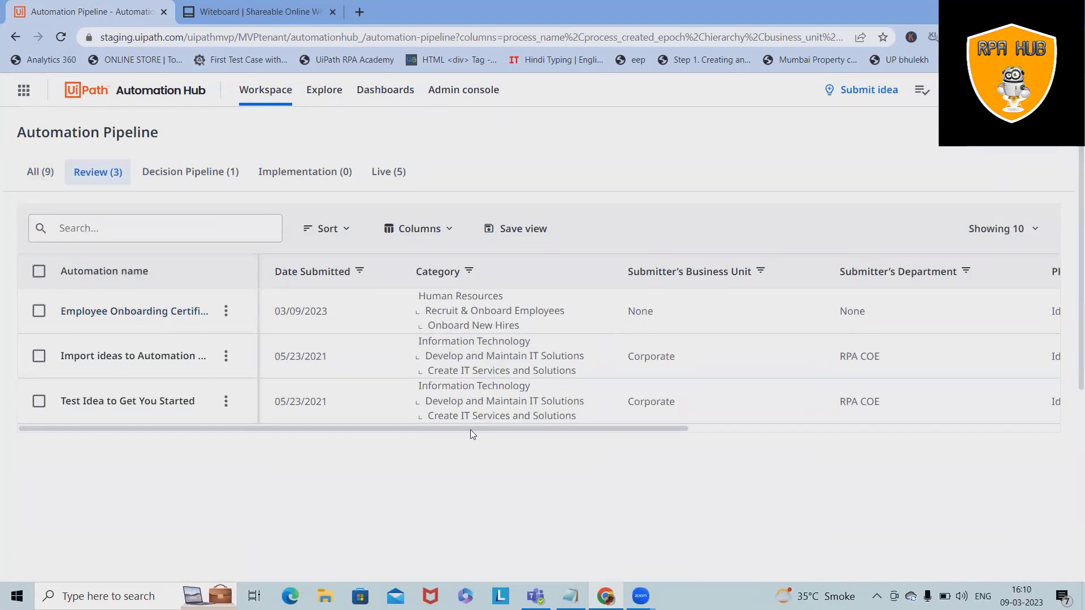
{"action": "left_click_drag", "start_coordinate": [470, 430], "coordinate": [913, 488]}
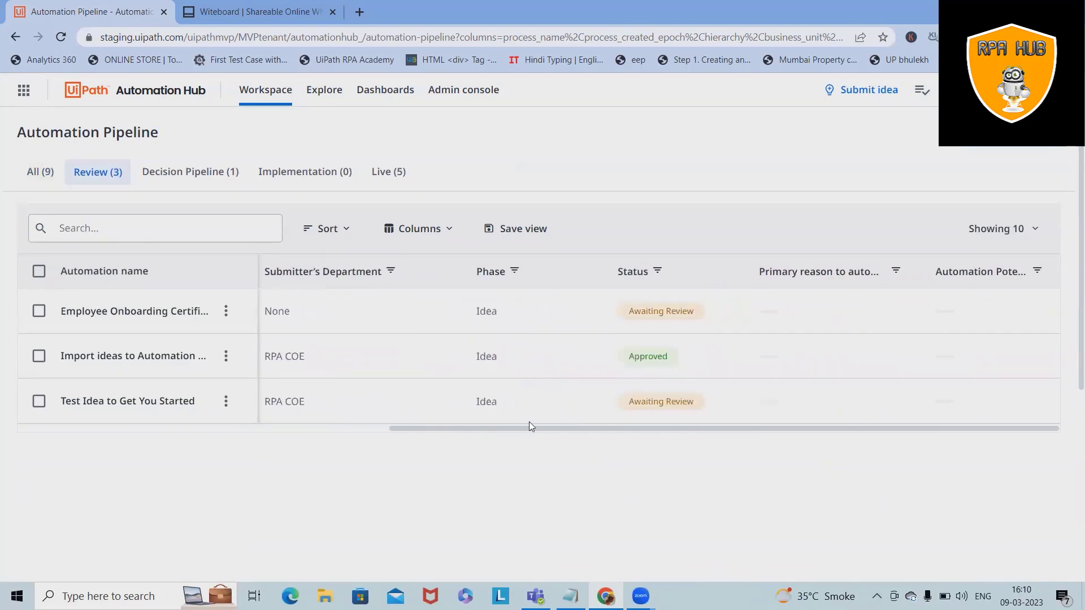
{"action": "left_click_drag", "start_coordinate": [479, 428], "coordinate": [57, 414]}
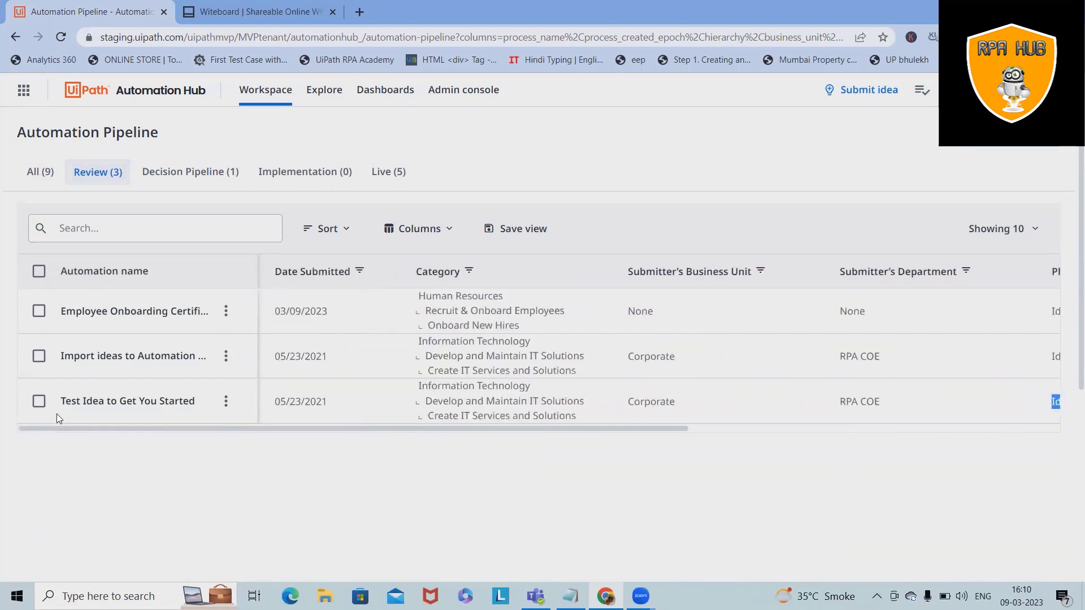